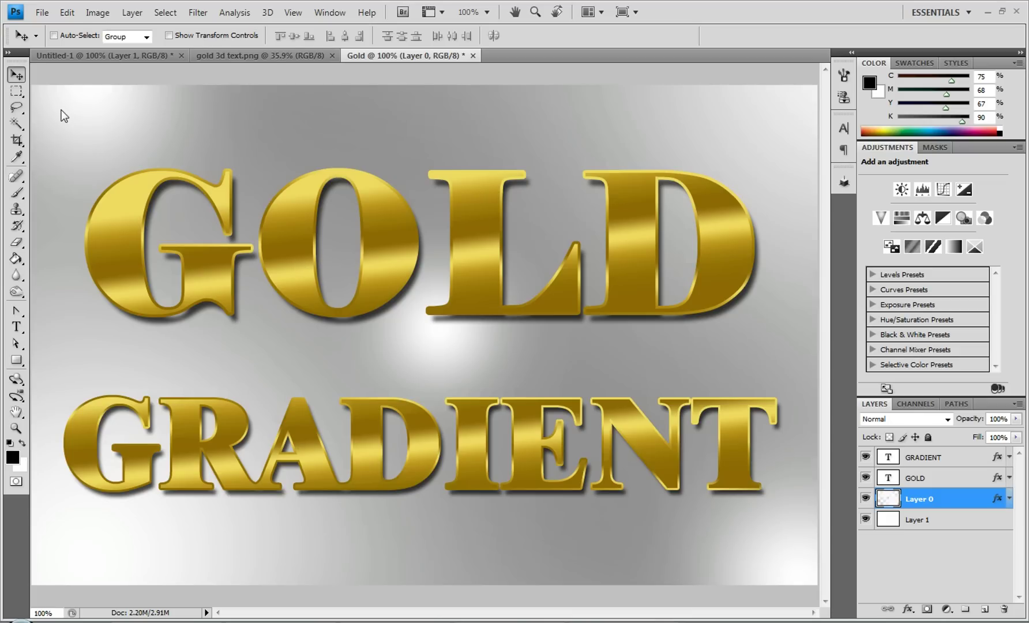
Create a new 1100 × 700 pixel document named Gold at 72 pixels/inch.
{"action": "left_click", "coordinate": [40, 12]}
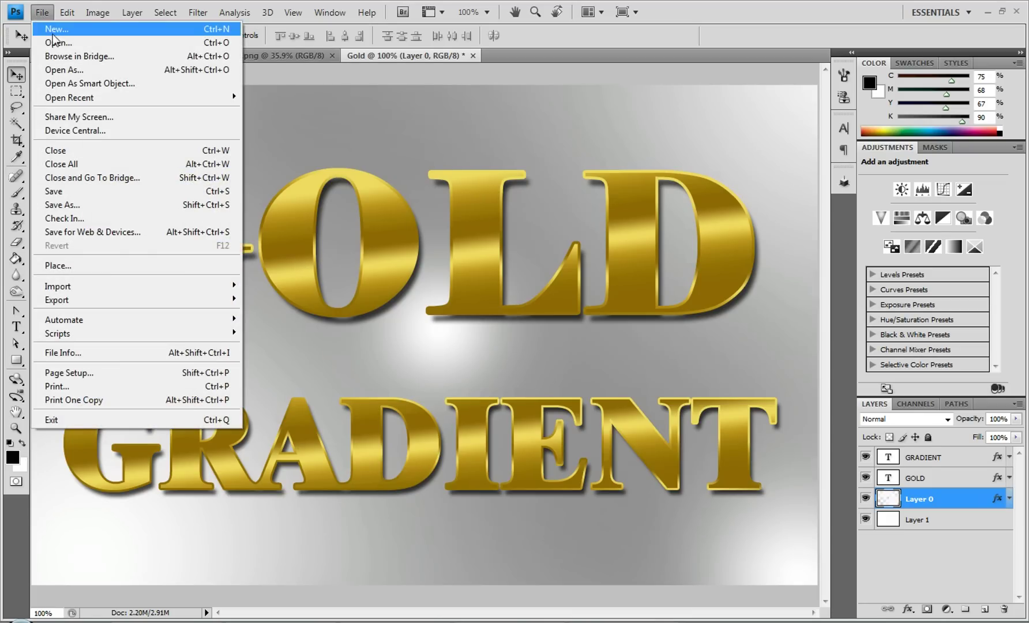
{"action": "left_click", "coordinate": [52, 33]}
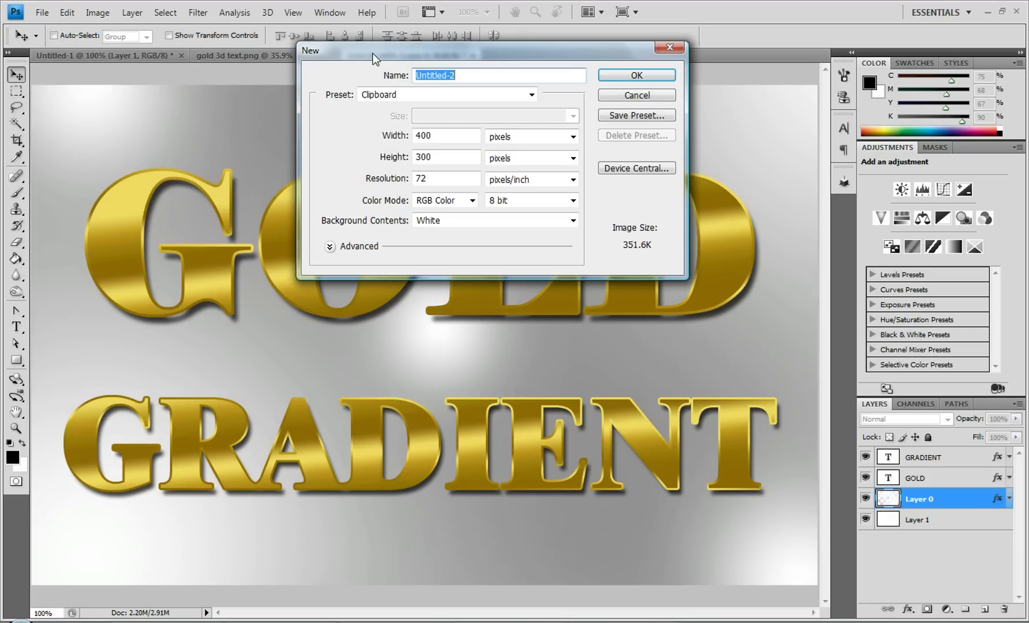
{"action": "type", "text": "Gold"}
{"action": "key", "text": "Tab"}
{"action": "type", "text": "1100"}
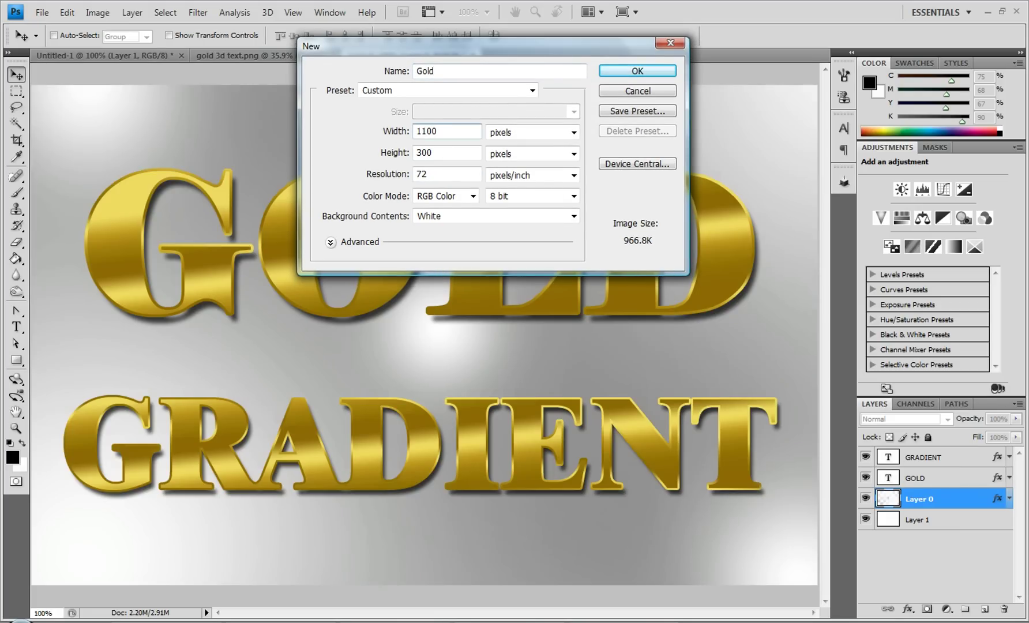
{"action": "key", "text": "Tab"}
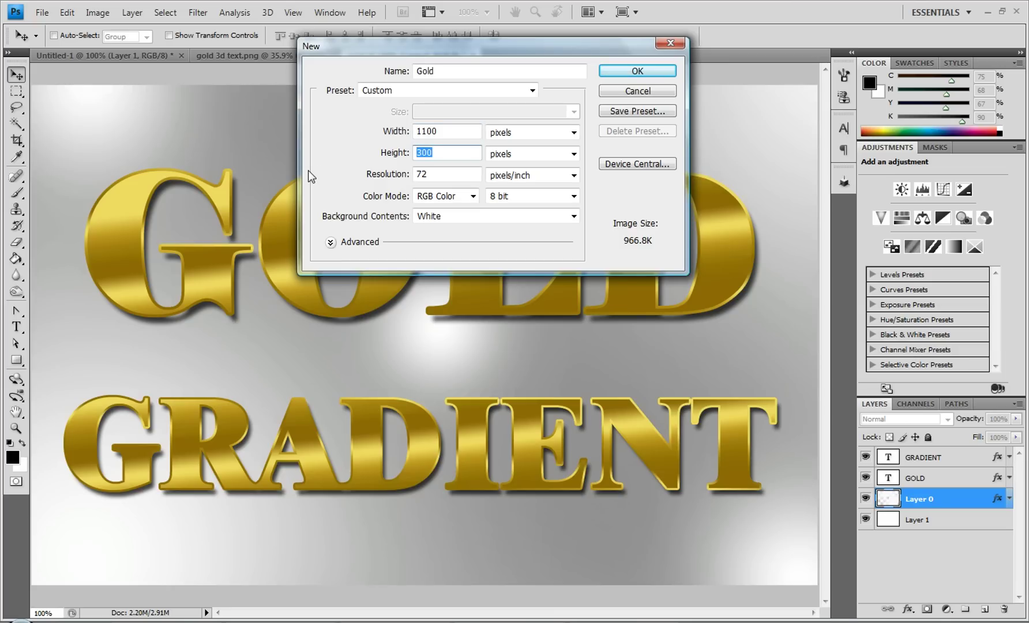
{"action": "type", "text": "700"}
{"action": "double_click", "coordinate": [440, 171]}
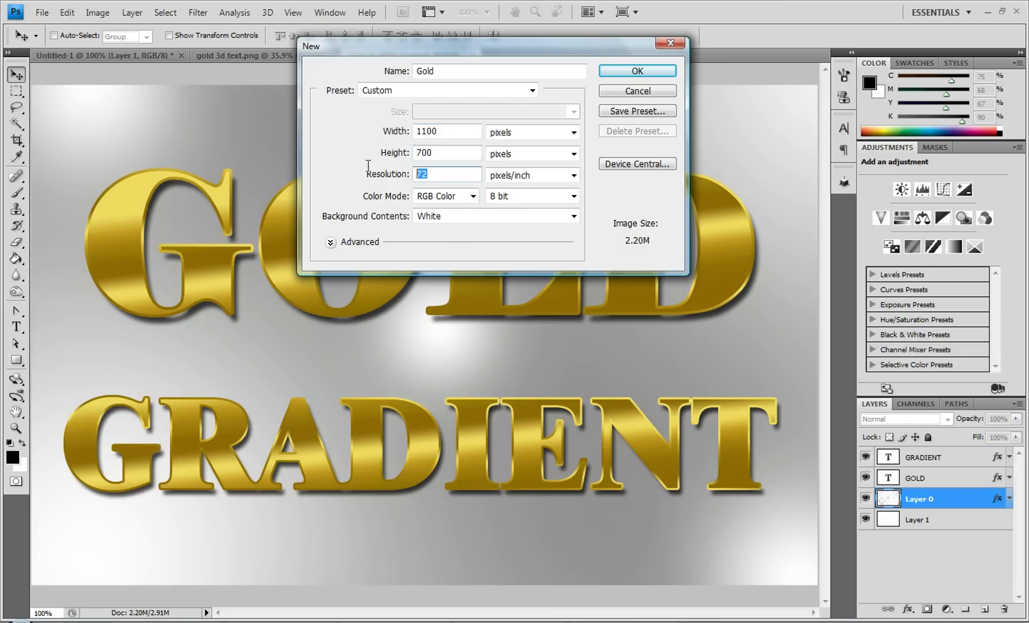
{"action": "left_click", "coordinate": [643, 72]}
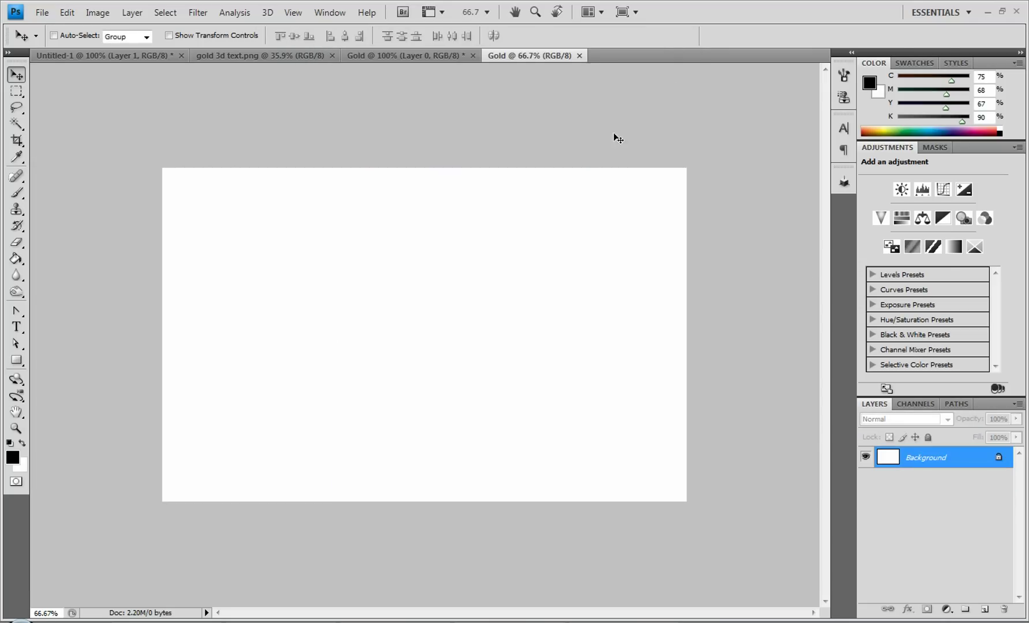
Type GOLD in black 267 pt Elephant near the top of the canvas and nudge it into place.
{"action": "key", "text": "alt"}
{"action": "left_click", "coordinate": [16, 327]}
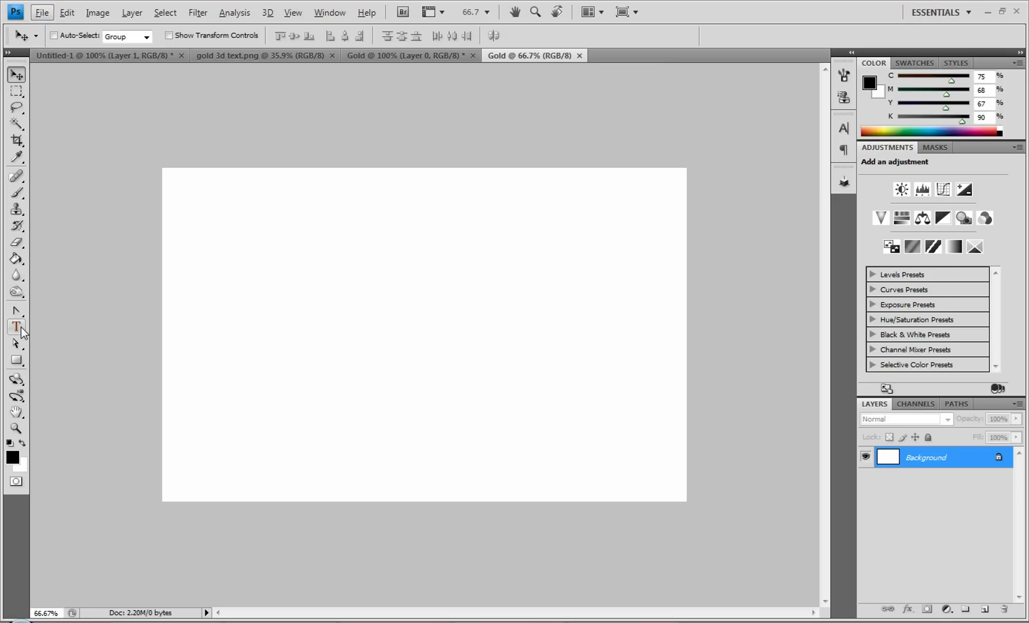
{"action": "left_click", "coordinate": [195, 250]}
{"action": "type", "text": "Gold"}
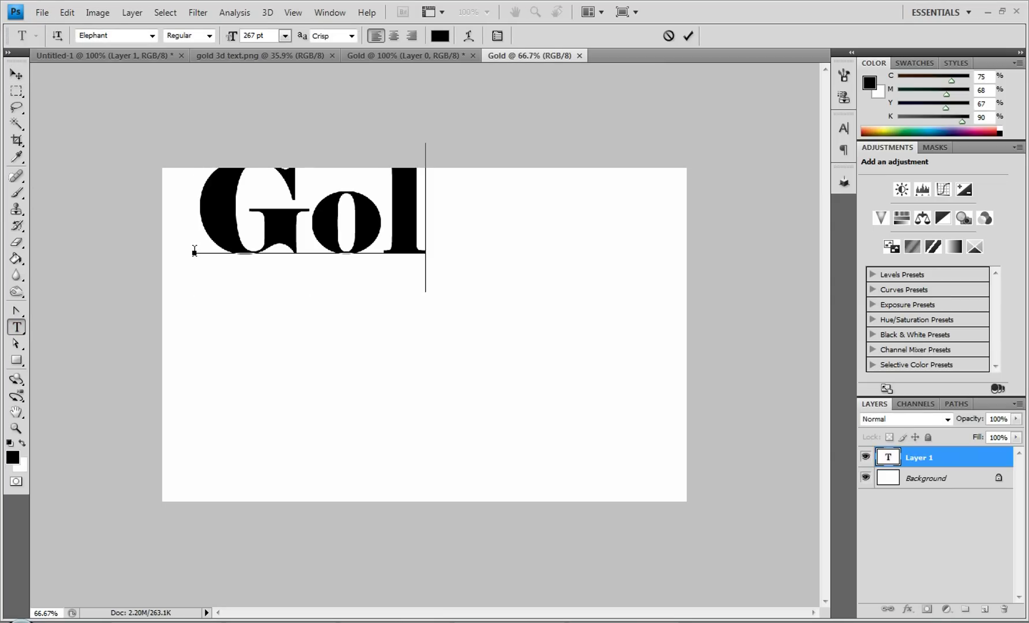
{"action": "key", "text": "BackSpace"}
{"action": "key", "text": "BackSpace"}
{"action": "key", "text": "BackSpace"}
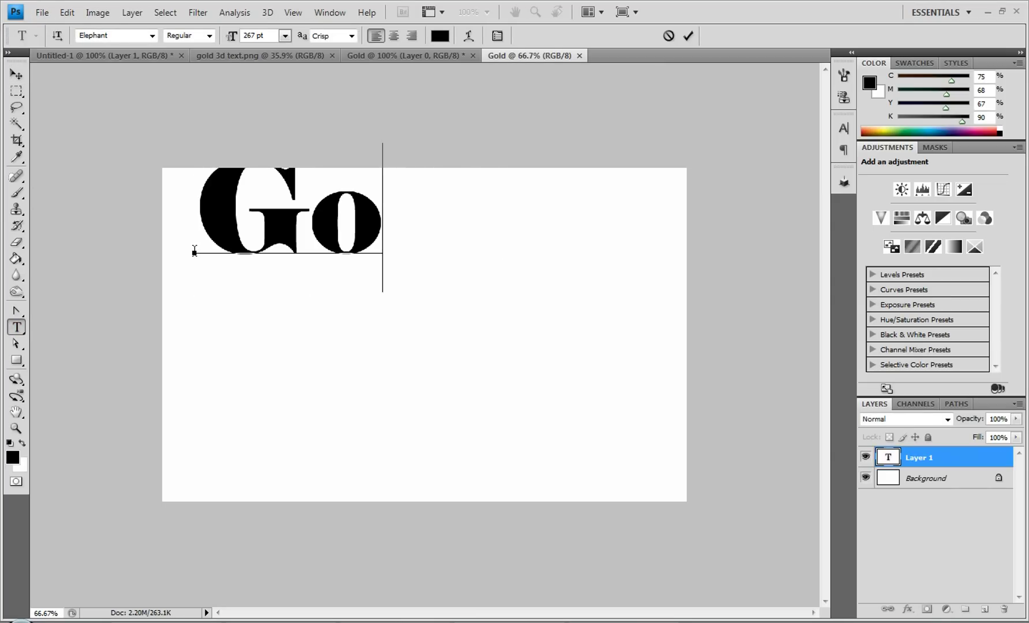
{"action": "type", "text": "OLD"}
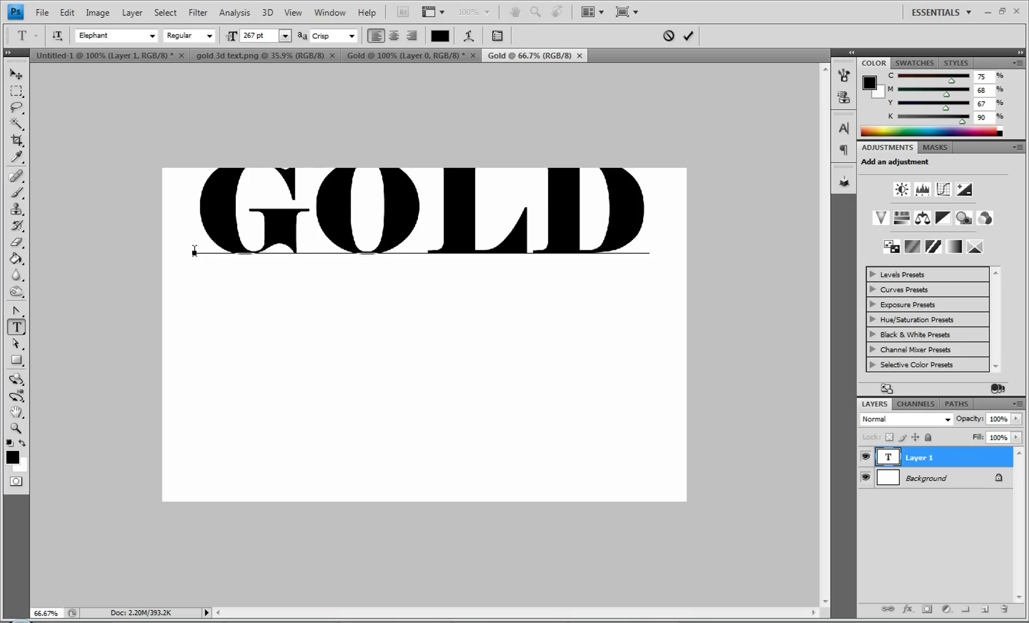
{"action": "left_click_drag", "start_coordinate": [317, 322], "coordinate": [310, 346]}
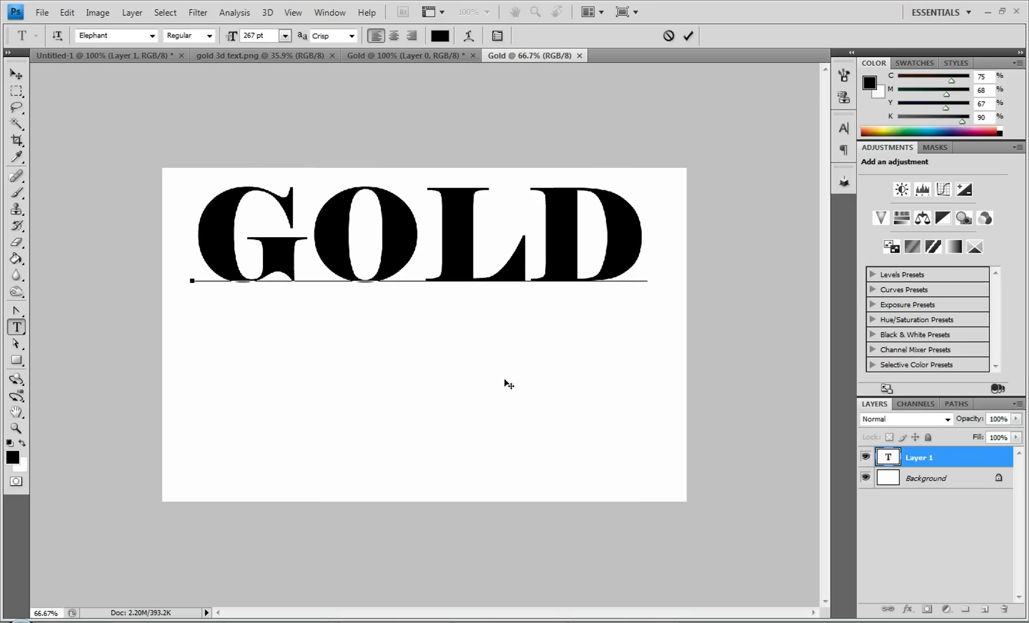
{"action": "left_click", "coordinate": [949, 465]}
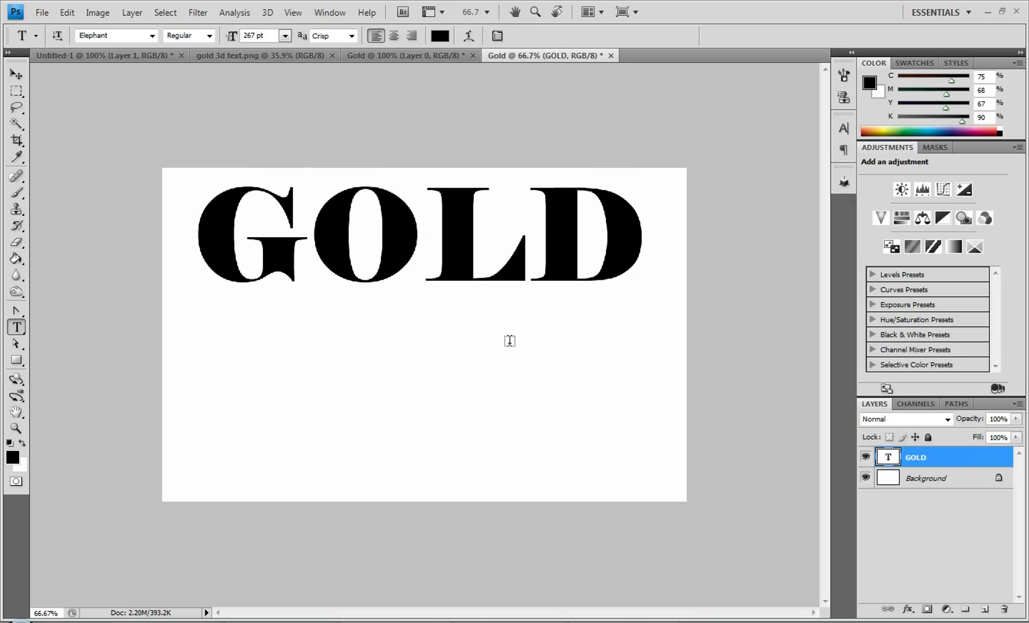
{"action": "left_click", "coordinate": [11, 72]}
{"action": "left_click_drag", "start_coordinate": [452, 340], "coordinate": [453, 342]}
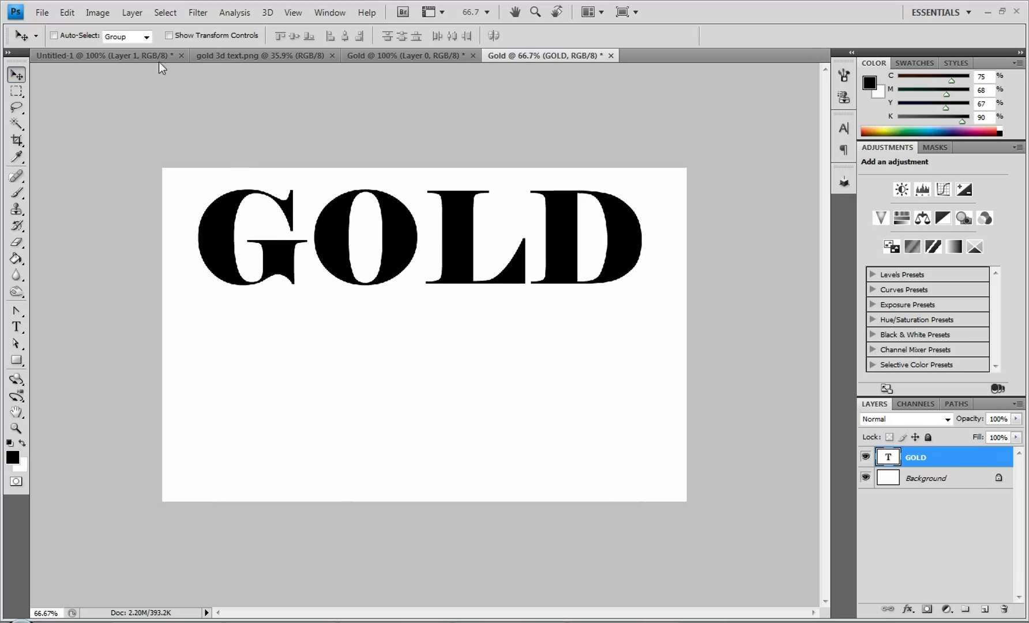
Paste the copied gold-bars photo and drag it to the lower right of the canvas.
{"action": "left_click", "coordinate": [74, 18]}
{"action": "left_click", "coordinate": [96, 140]}
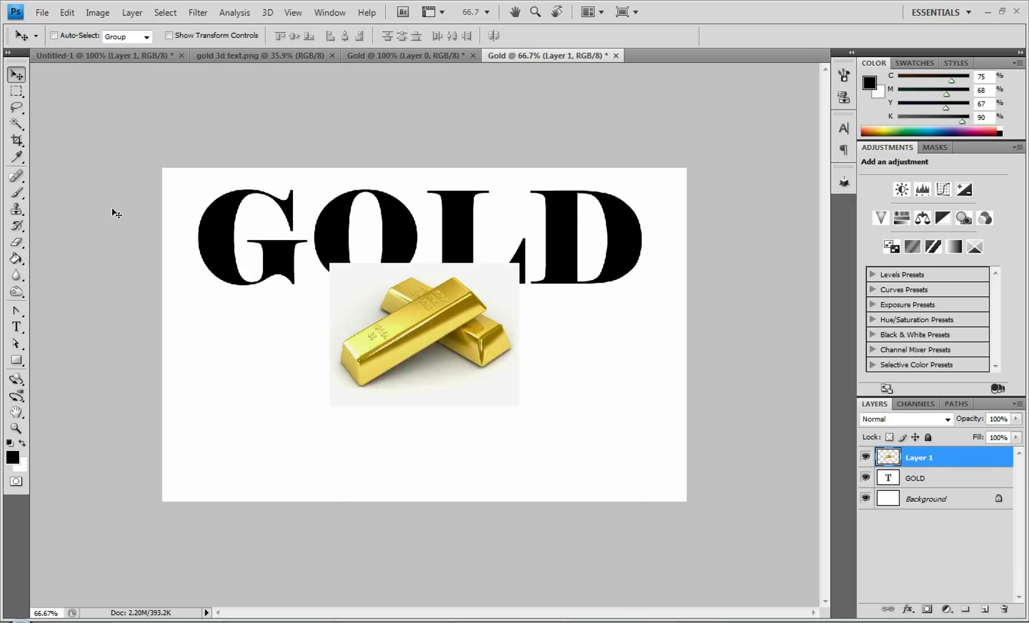
{"action": "left_click_drag", "start_coordinate": [434, 346], "coordinate": [563, 407]}
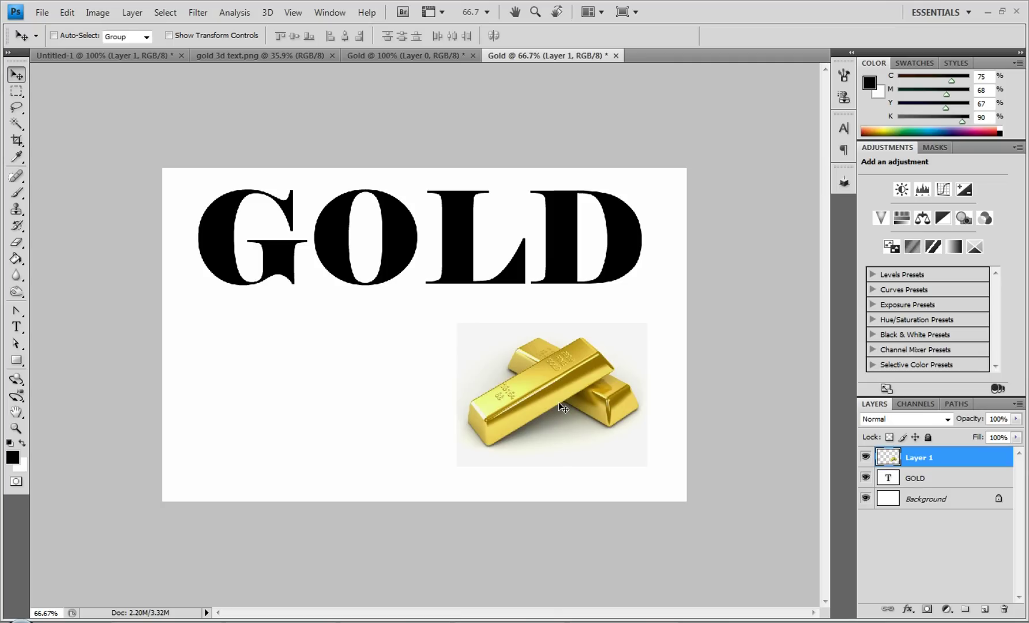
{"action": "left_click", "coordinate": [16, 360]}
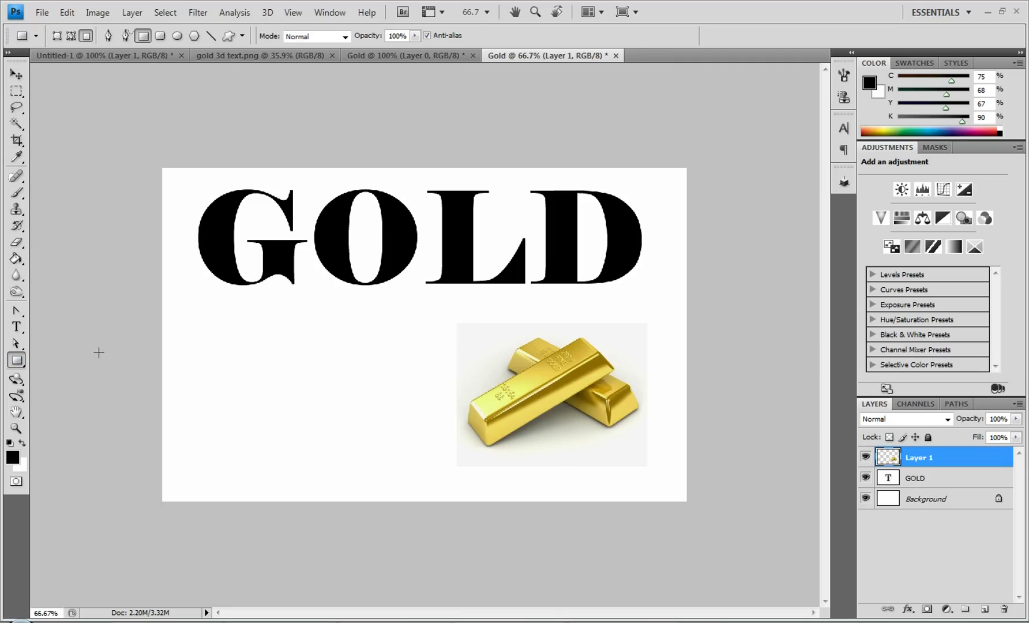
Draw a small black square below the G on a new layer using the Rectangle Tool in Fill Pixels mode.
{"action": "left_click", "coordinate": [17, 361]}
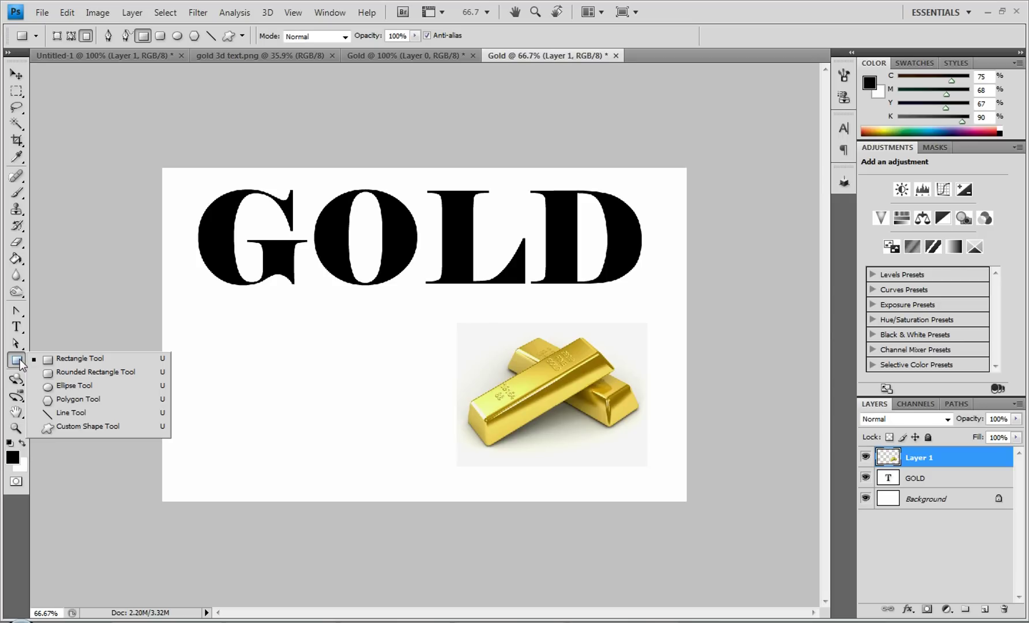
{"action": "left_click", "coordinate": [69, 359]}
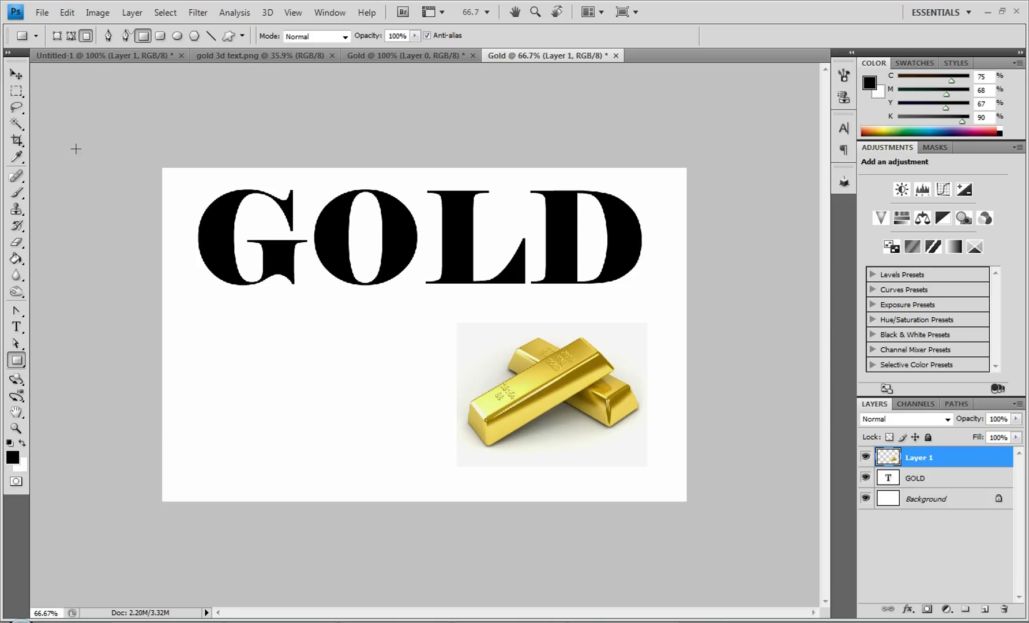
{"action": "left_click", "coordinate": [86, 36]}
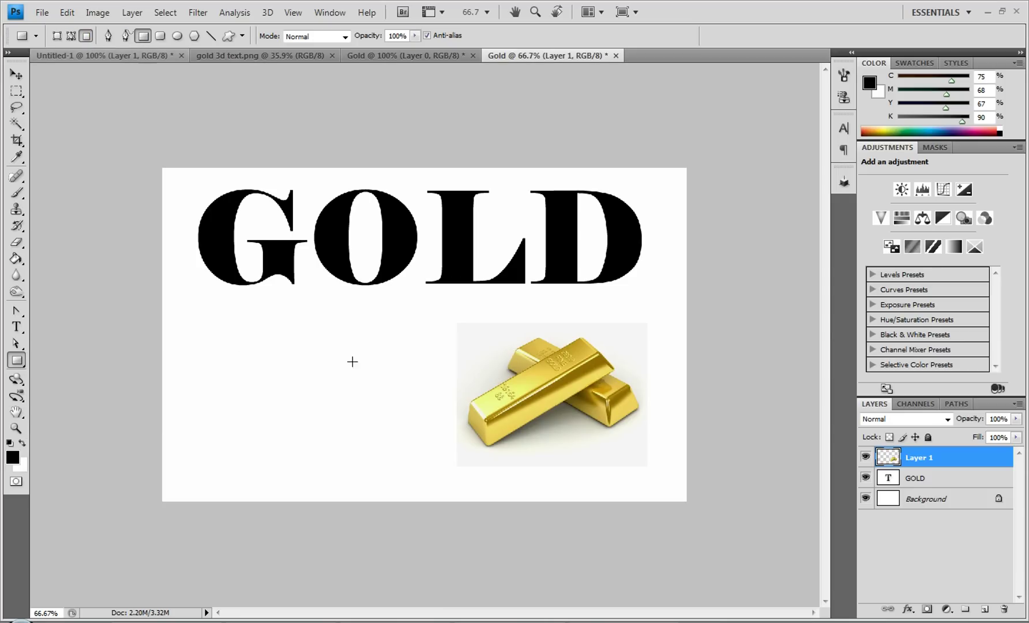
{"action": "left_click", "coordinate": [985, 609]}
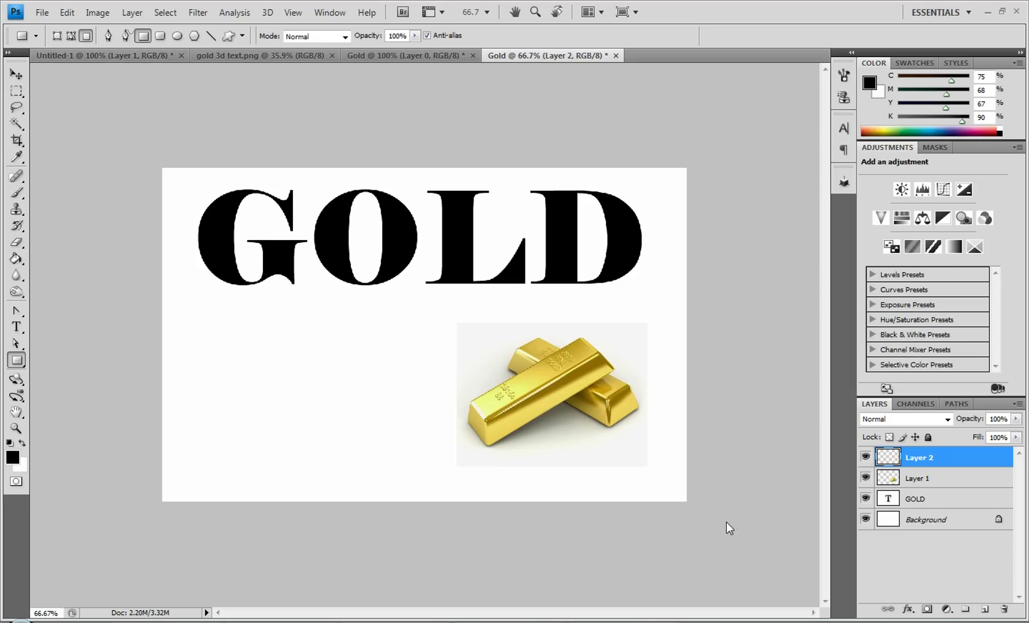
{"action": "mouse_move", "coordinate": [207, 318]}
{"action": "left_mouse_down"}
{"action": "mouse_move", "coordinate": [245, 352]}
{"action": "mouse_move", "coordinate": [230, 334]}
{"action": "left_mouse_up"}
{"action": "key", "text": "Escape"}
Duplicate the square's Layer 2 three times.
{"action": "right_click", "coordinate": [947, 455]}
{"action": "left_click", "coordinate": [848, 164]}
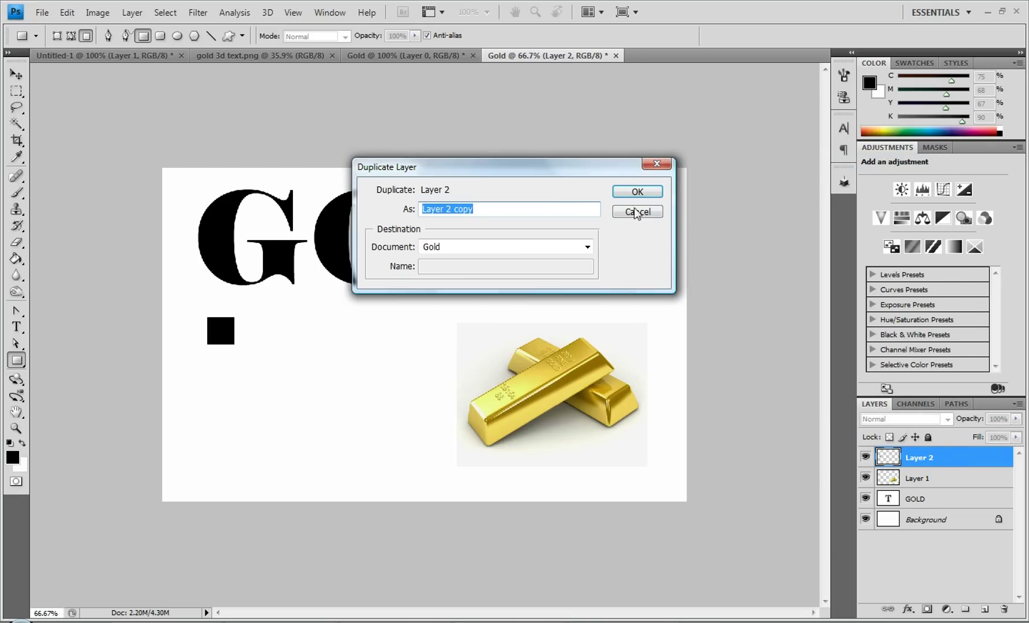
{"action": "key", "text": "Return"}
{"action": "right_click", "coordinate": [970, 460]}
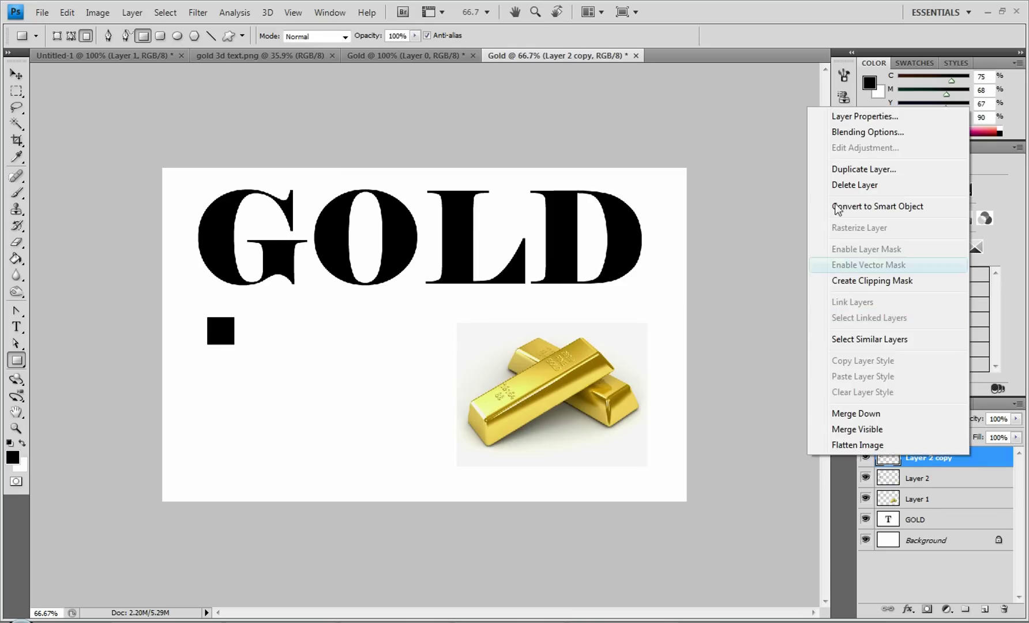
{"action": "left_click", "coordinate": [878, 169]}
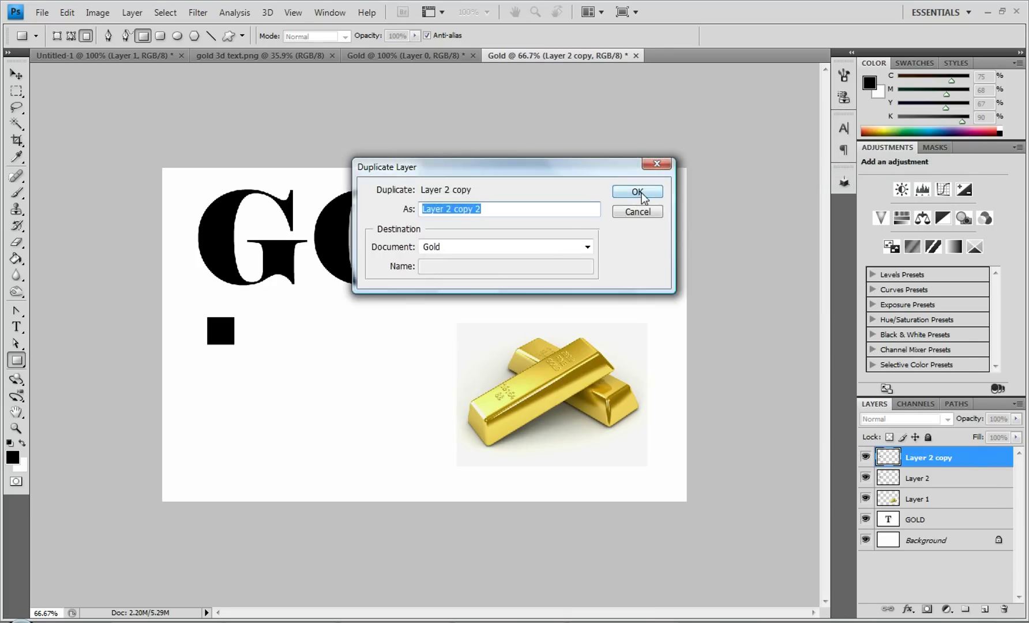
{"action": "left_click", "coordinate": [620, 194]}
{"action": "right_click", "coordinate": [980, 460]}
{"action": "left_click", "coordinate": [854, 173]}
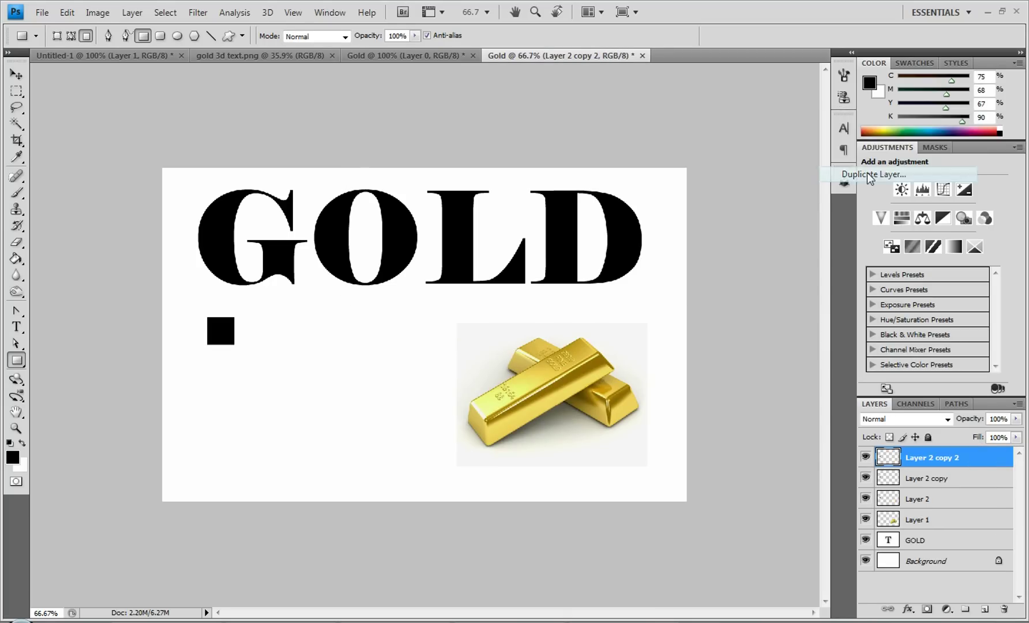
Move the three square copies down to form a vertical column of four squares.
{"action": "left_click", "coordinate": [633, 197]}
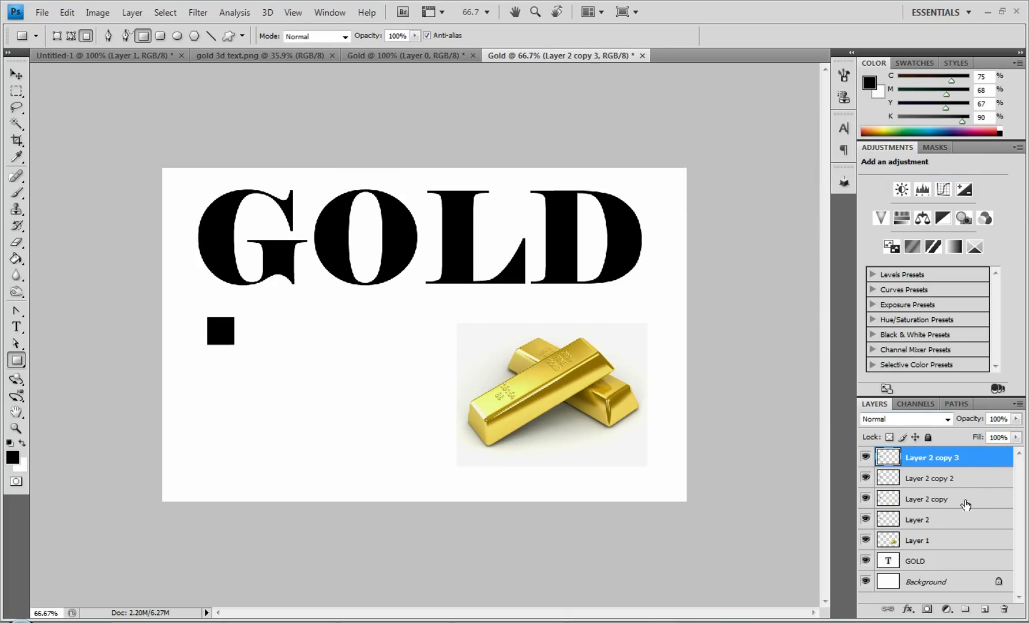
{"action": "left_click", "coordinate": [950, 500]}
{"action": "left_click", "coordinate": [17, 75]}
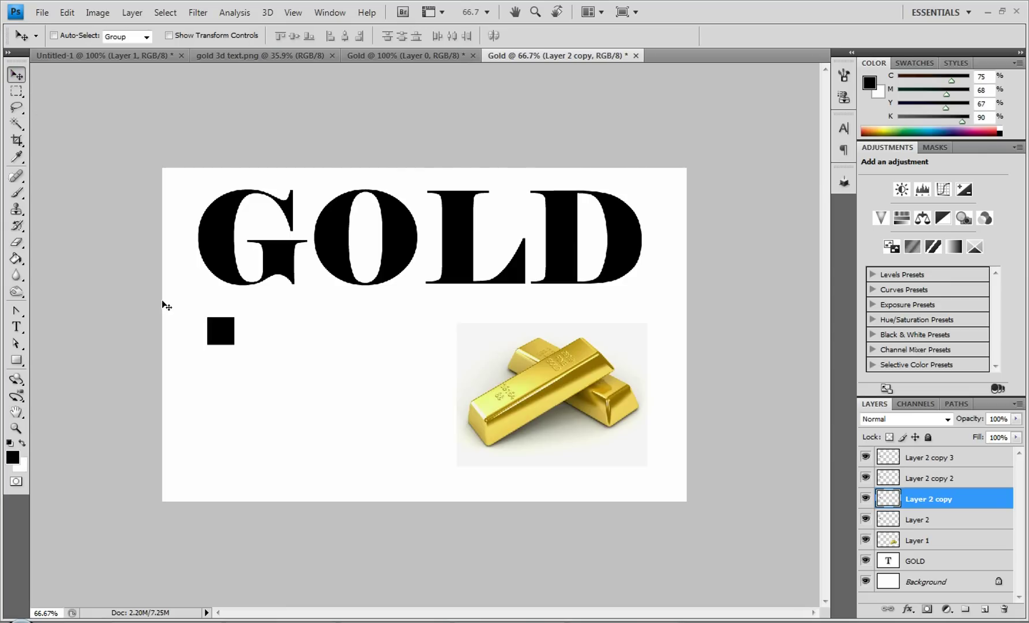
{"action": "left_click_drag", "start_coordinate": [232, 340], "coordinate": [230, 375]}
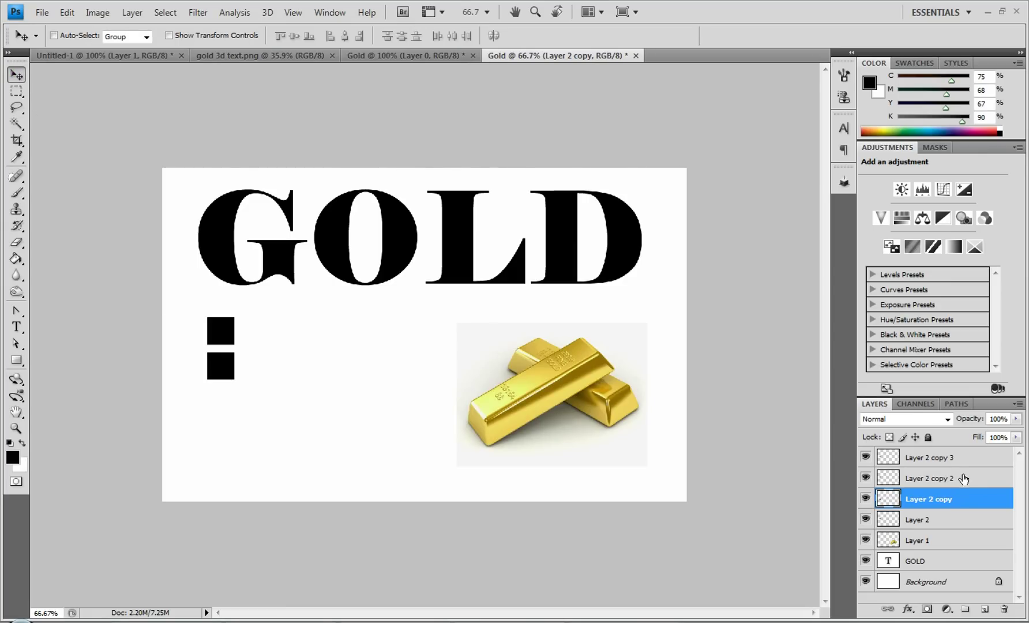
{"action": "left_click", "coordinate": [938, 477]}
{"action": "left_click_drag", "start_coordinate": [221, 335], "coordinate": [225, 405]}
{"action": "left_click", "coordinate": [903, 460]}
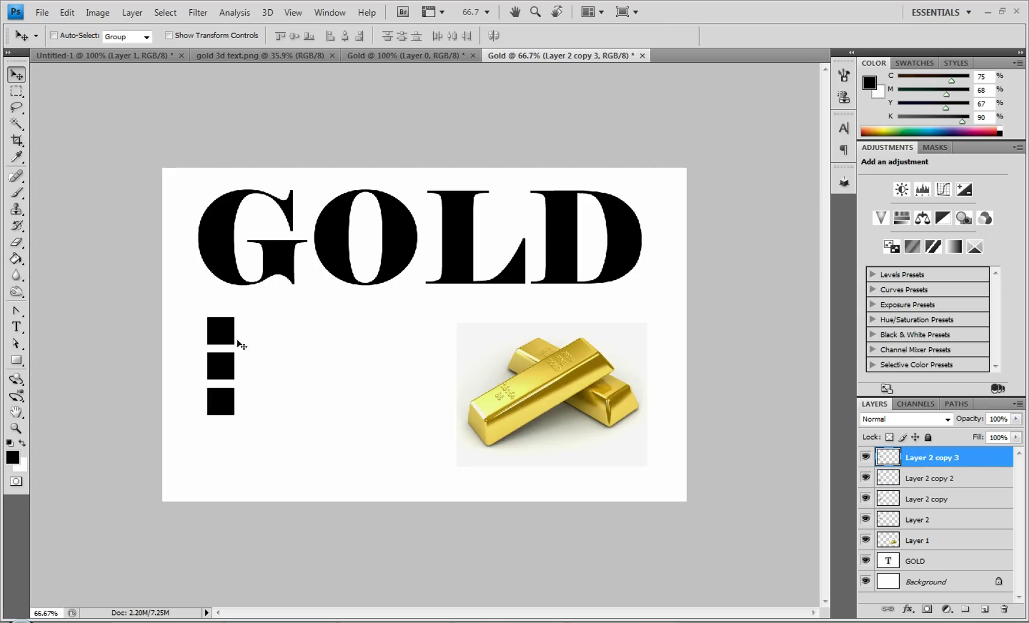
{"action": "left_click_drag", "start_coordinate": [229, 339], "coordinate": [229, 448]}
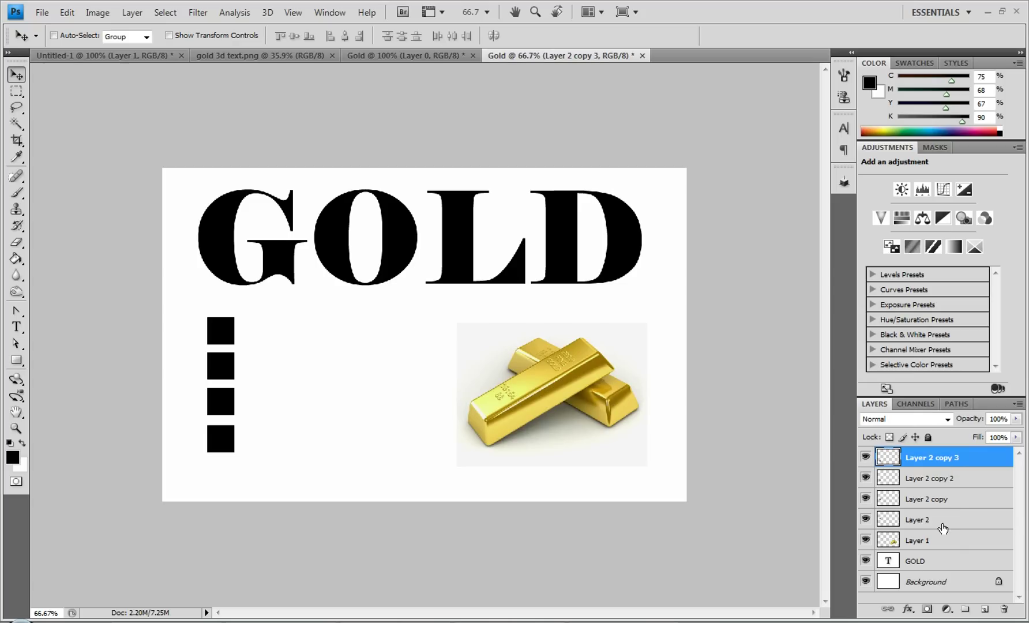
Merge the four square layers into one and shift the column slightly right.
{"action": "left_click", "coordinate": [942, 526], "text": "shift"}
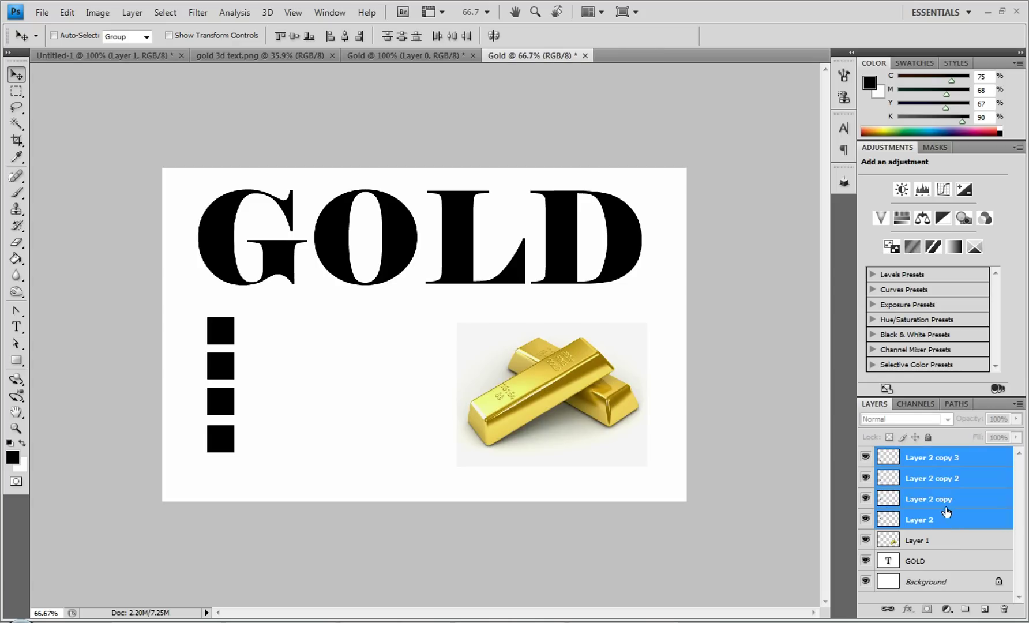
{"action": "right_click", "coordinate": [961, 490]}
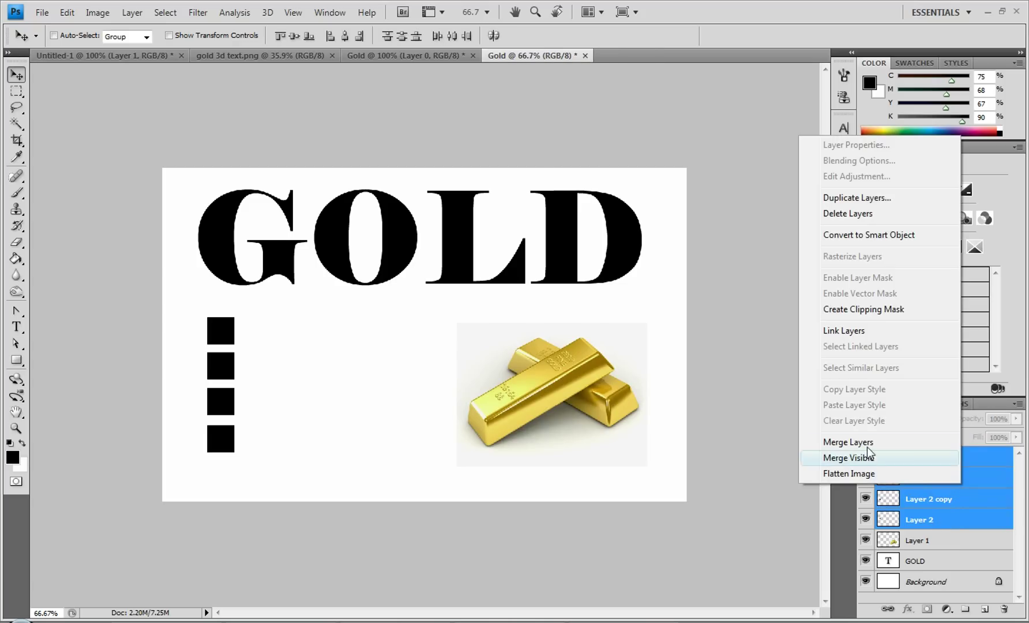
{"action": "left_click", "coordinate": [830, 442]}
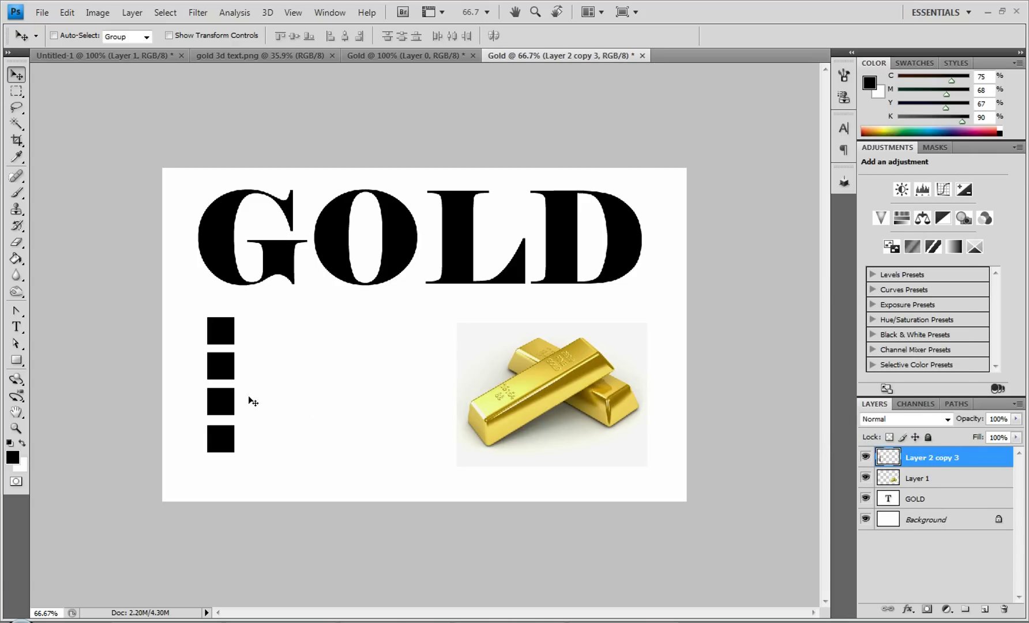
{"action": "mouse_move", "coordinate": [245, 399]}
{"action": "left_mouse_down"}
{"action": "mouse_move", "coordinate": [355, 414]}
{"action": "mouse_move", "coordinate": [243, 402]}
{"action": "left_mouse_up"}
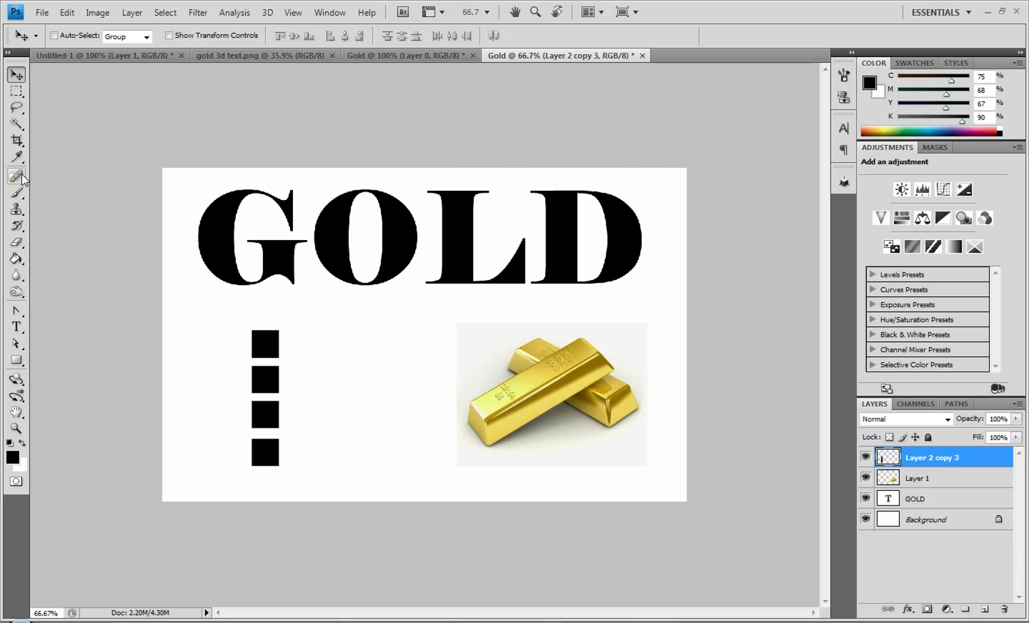
Sample a dark gold from the gold bars and fill the top square with it.
{"action": "left_click", "coordinate": [16, 156]}
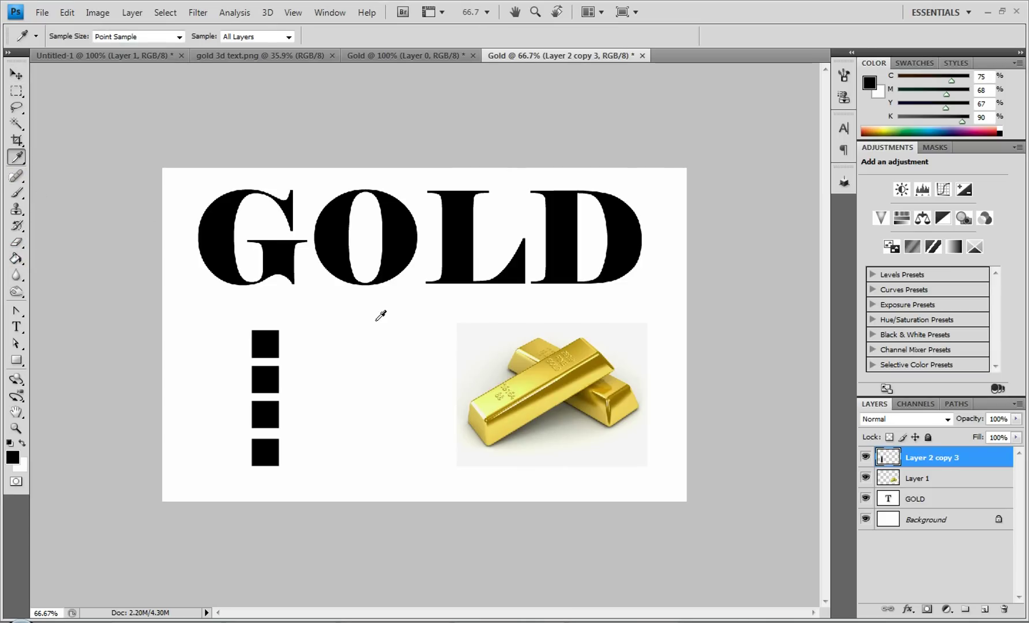
{"action": "key", "text": "g"}
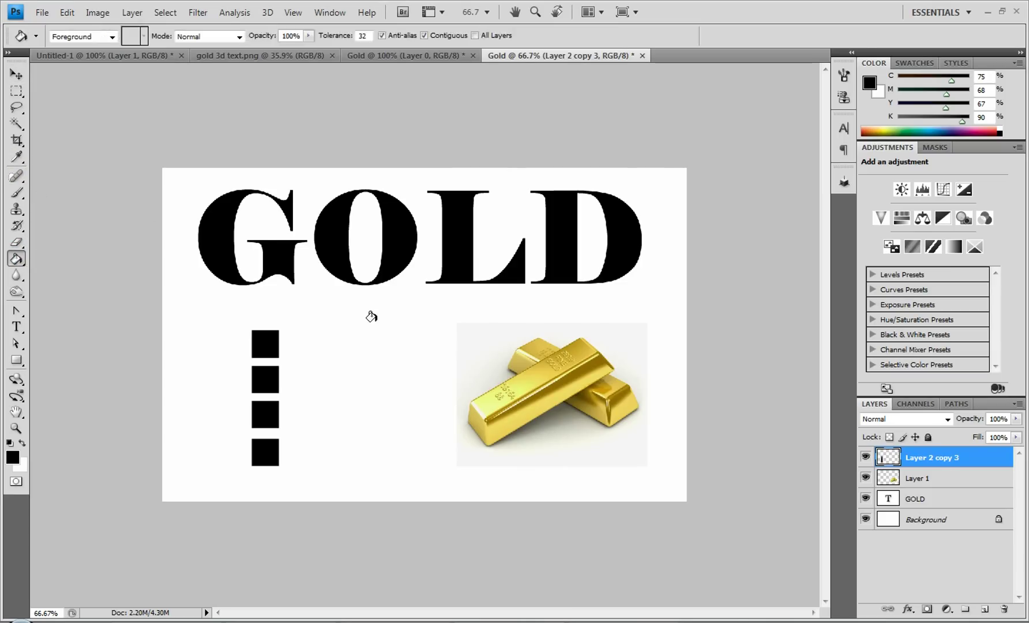
{"action": "key", "text": "i"}
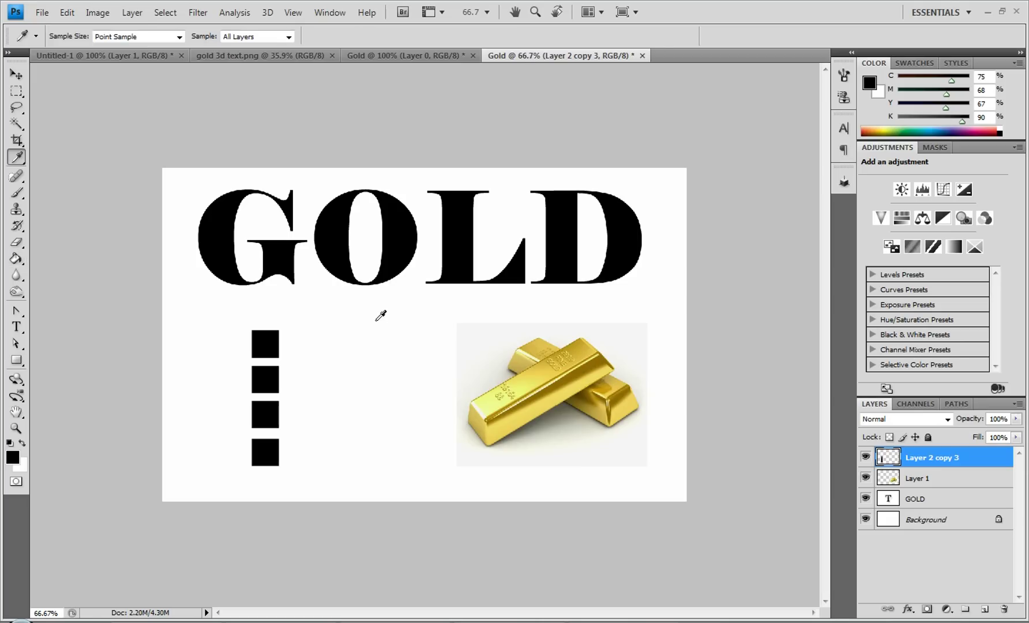
{"action": "key", "text": "g"}
{"action": "key", "text": "i"}
{"action": "key", "text": "g"}
{"action": "key", "text": "i"}
{"action": "key", "text": "g"}
{"action": "key", "text": "i"}
{"action": "key", "text": "ctrl+plus"}
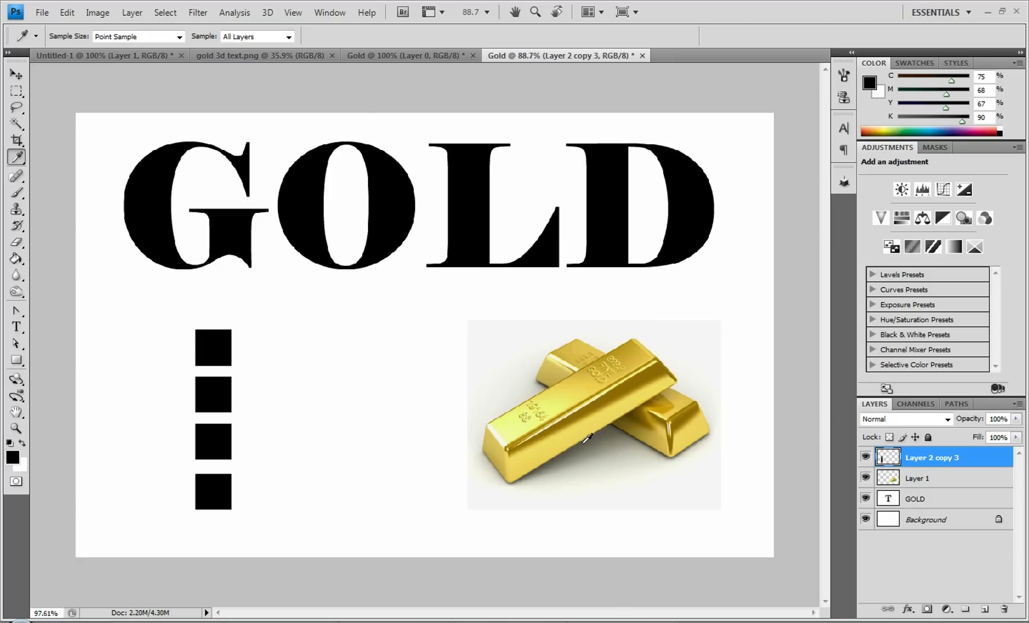
{"action": "key", "text": "ctrl+plus"}
{"action": "key", "text": "alt"}
{"action": "left_click", "coordinate": [695, 357]}
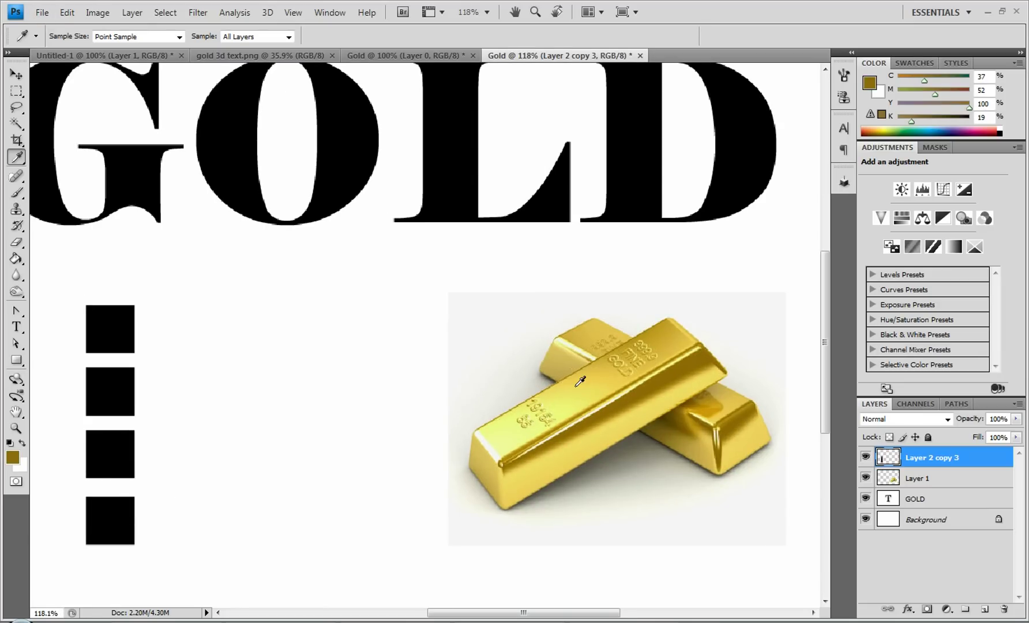
{"action": "key", "text": "g"}
{"action": "left_click", "coordinate": [102, 332]}
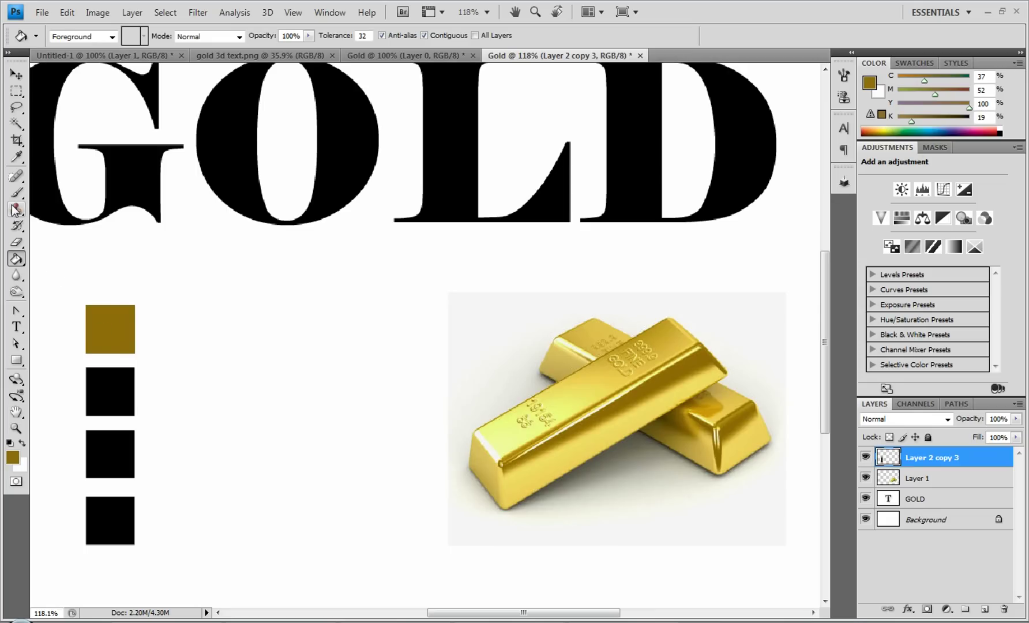
Fill the second square with a slightly brighter gold sampled from the bars.
{"action": "key", "text": "i"}
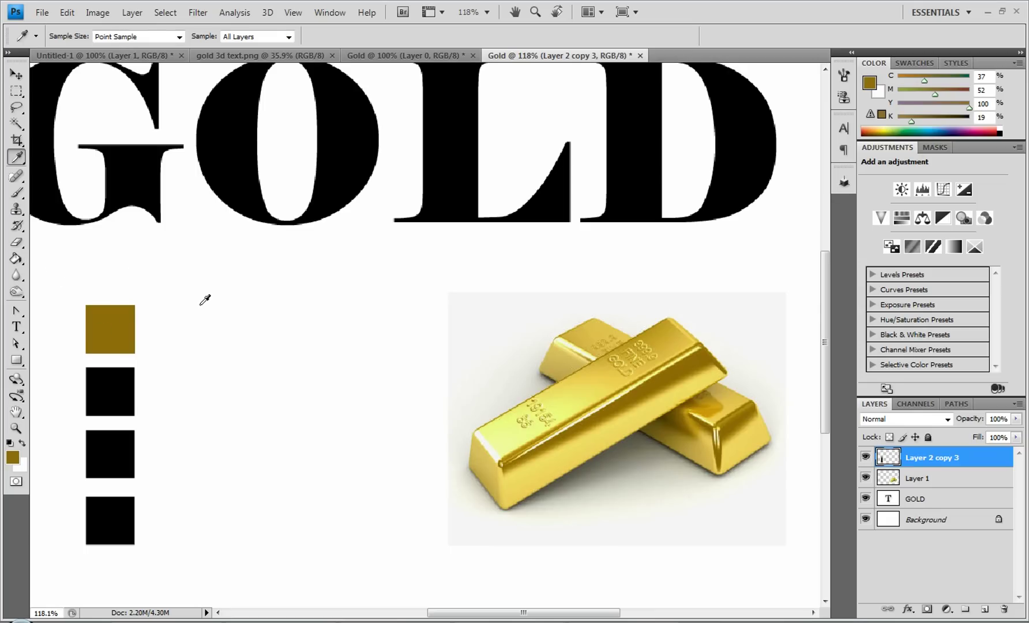
{"action": "scroll", "coordinate": [635, 409], "scroll_direction": "up", "scroll_amount": 5}
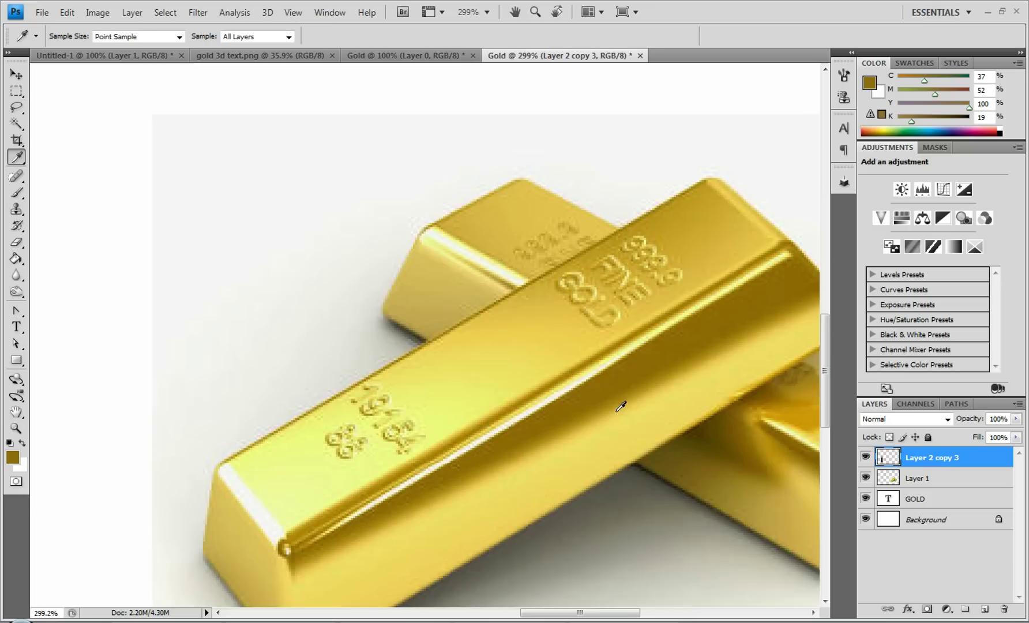
{"action": "scroll", "coordinate": [631, 409], "scroll_direction": "up", "scroll_amount": 1}
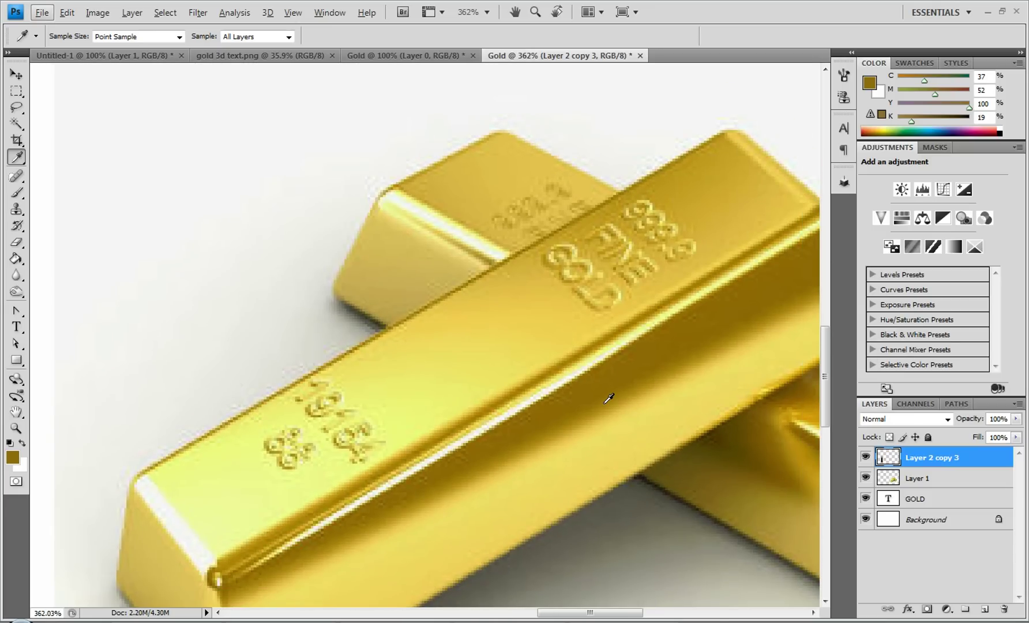
{"action": "left_click", "coordinate": [605, 404]}
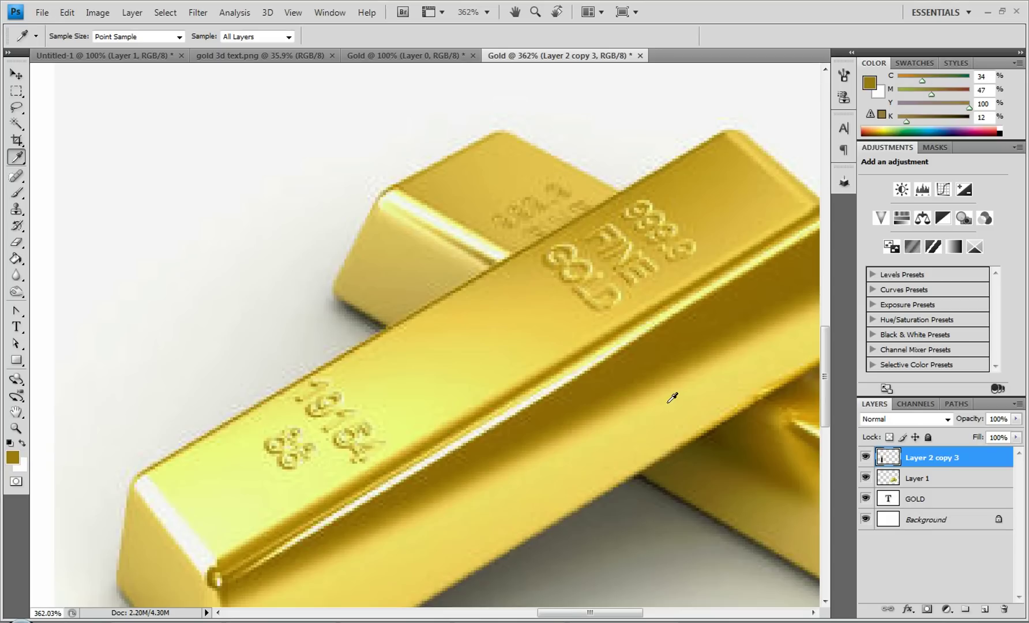
{"action": "scroll", "coordinate": [672, 398], "scroll_direction": "down", "scroll_amount": 6}
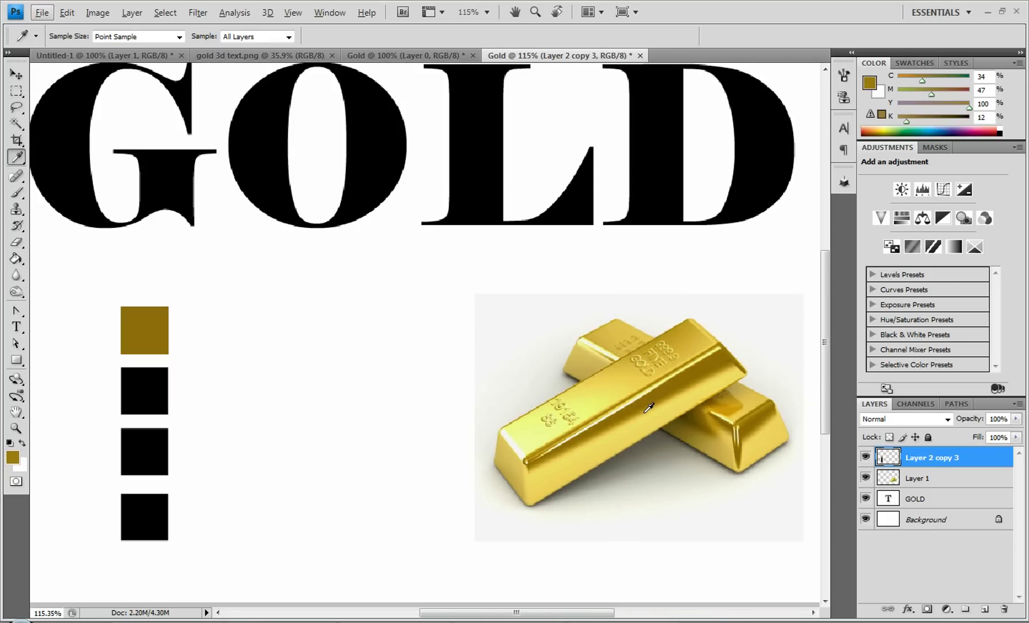
{"action": "key", "text": "g"}
{"action": "left_click", "coordinate": [158, 390]}
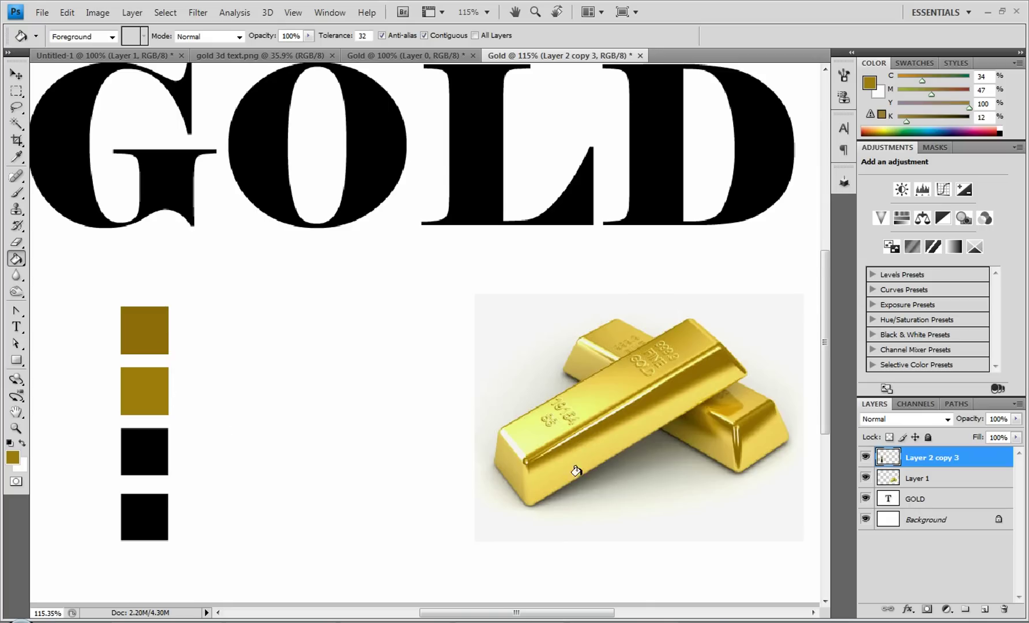
Fill the third square with a mid gold sampled from the bars.
{"action": "scroll", "coordinate": [654, 398], "scroll_direction": "up", "scroll_amount": 5}
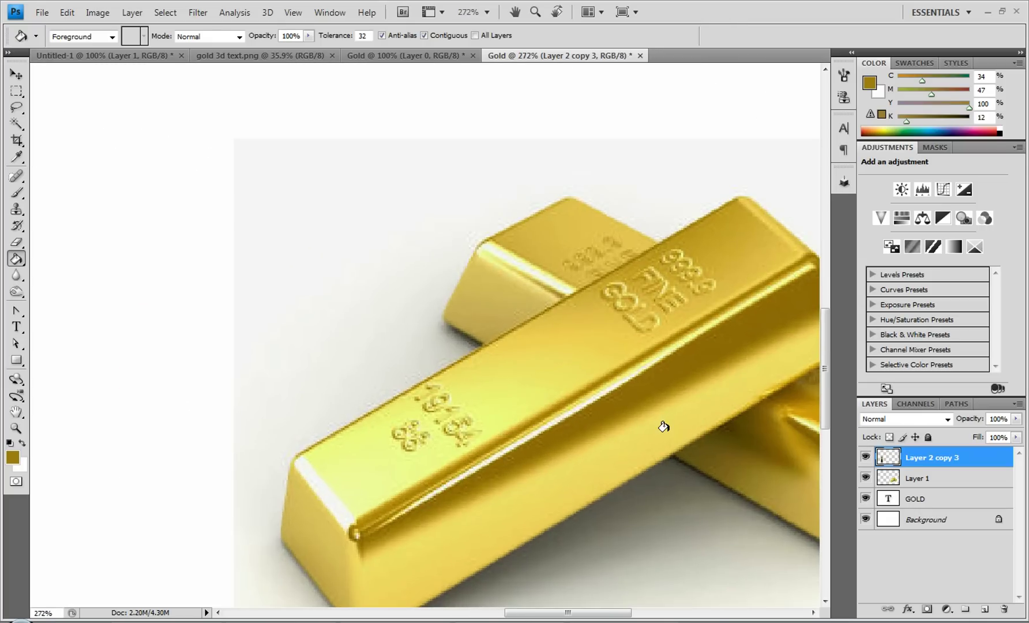
{"action": "key", "text": "i"}
{"action": "key", "text": "alt+i"}
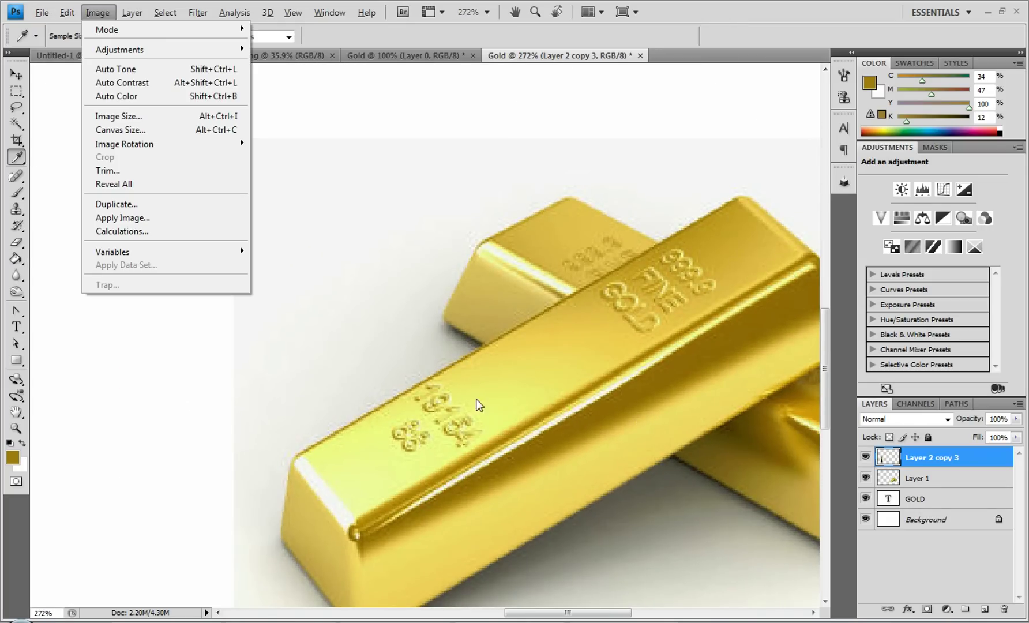
{"action": "left_click", "coordinate": [358, 366]}
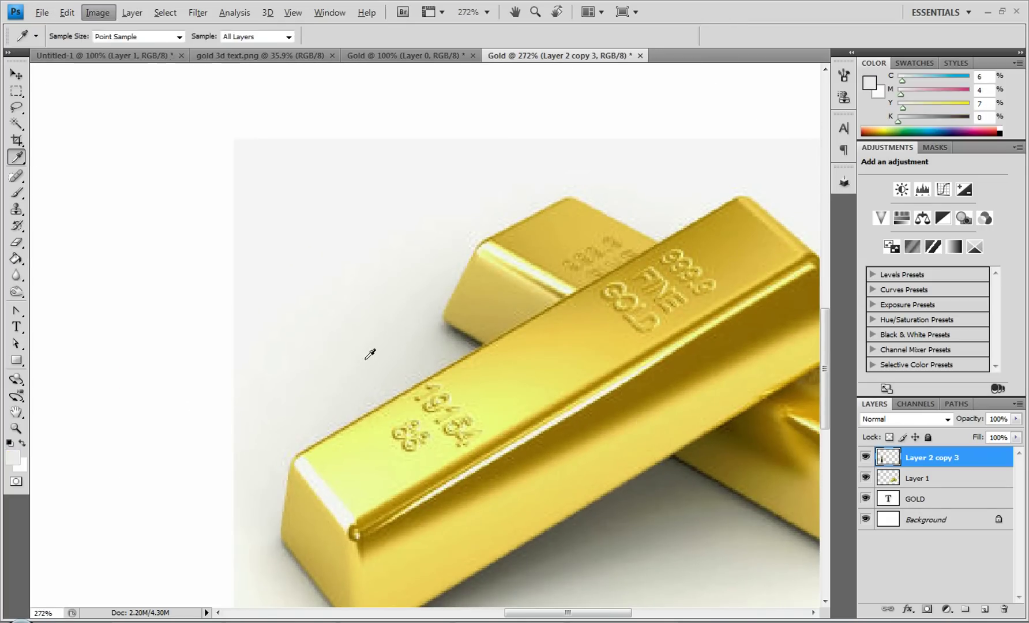
{"action": "left_click", "coordinate": [621, 421]}
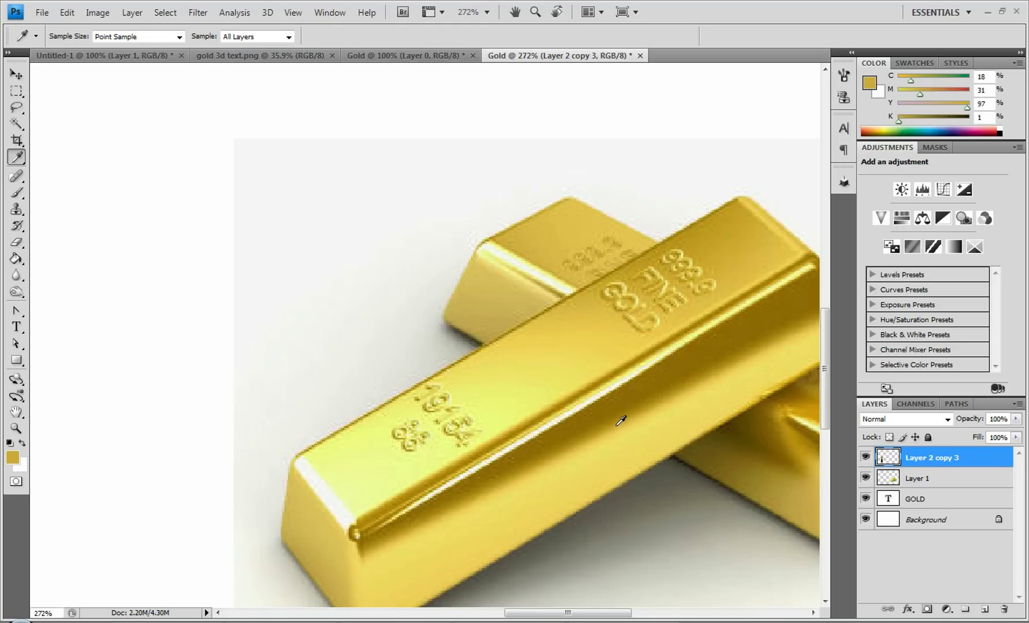
{"action": "left_click_drag", "start_coordinate": [583, 615], "coordinate": [447, 615]}
{"action": "left_click_drag", "start_coordinate": [12, 383], "coordinate": [2, 362]}
{"action": "key", "text": "g"}
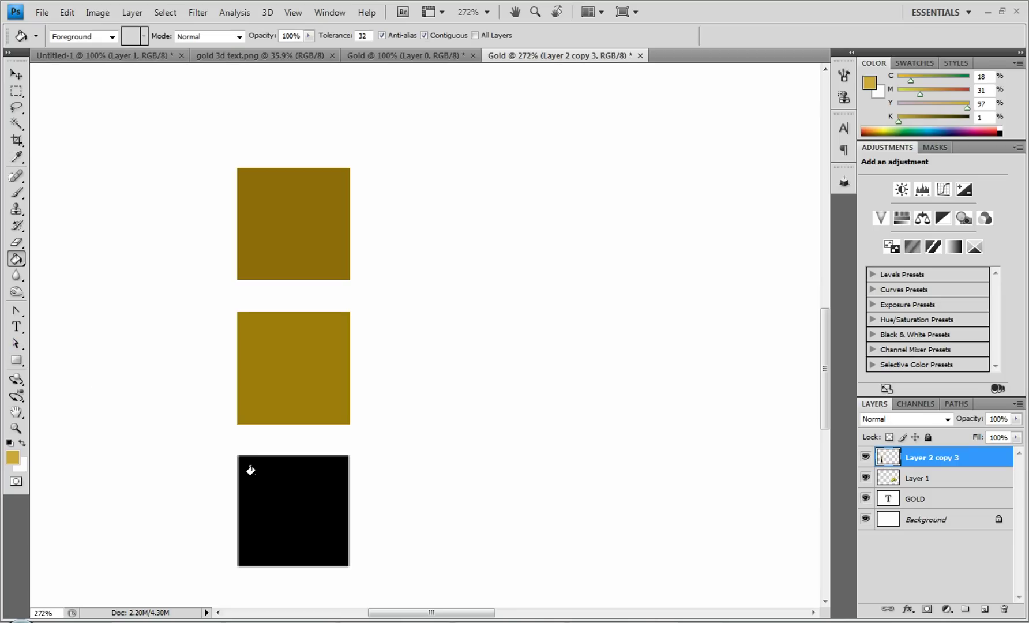
{"action": "left_click", "coordinate": [265, 475]}
Fill the bottom square with a pale yellow sampled from the bars.
{"action": "scroll", "coordinate": [323, 463], "scroll_direction": "left", "scroll_amount": 1}
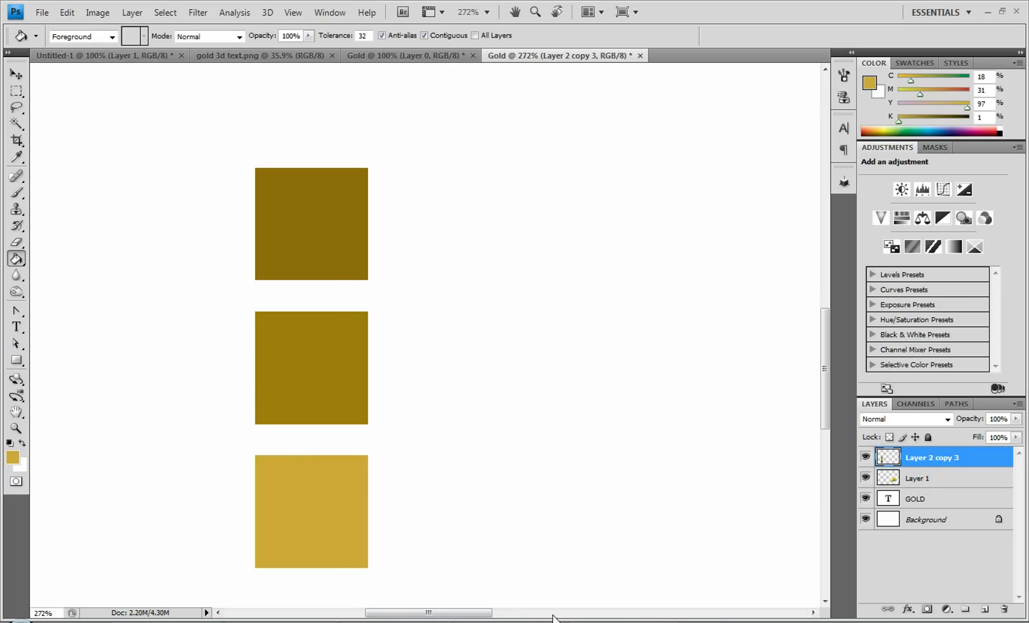
{"action": "left_click_drag", "start_coordinate": [460, 614], "coordinate": [616, 618]}
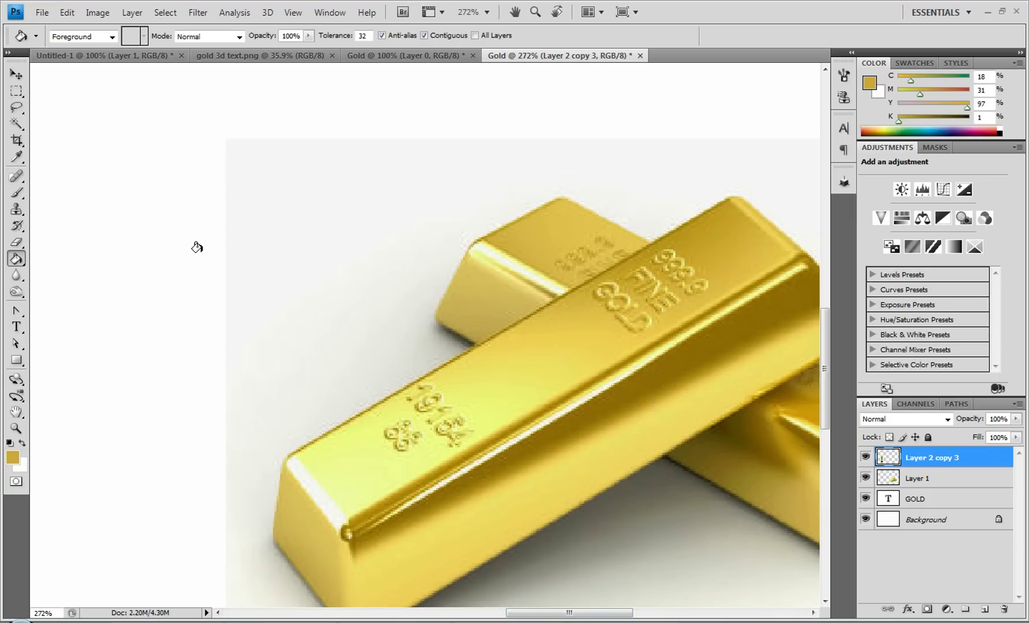
{"action": "key", "text": "i"}
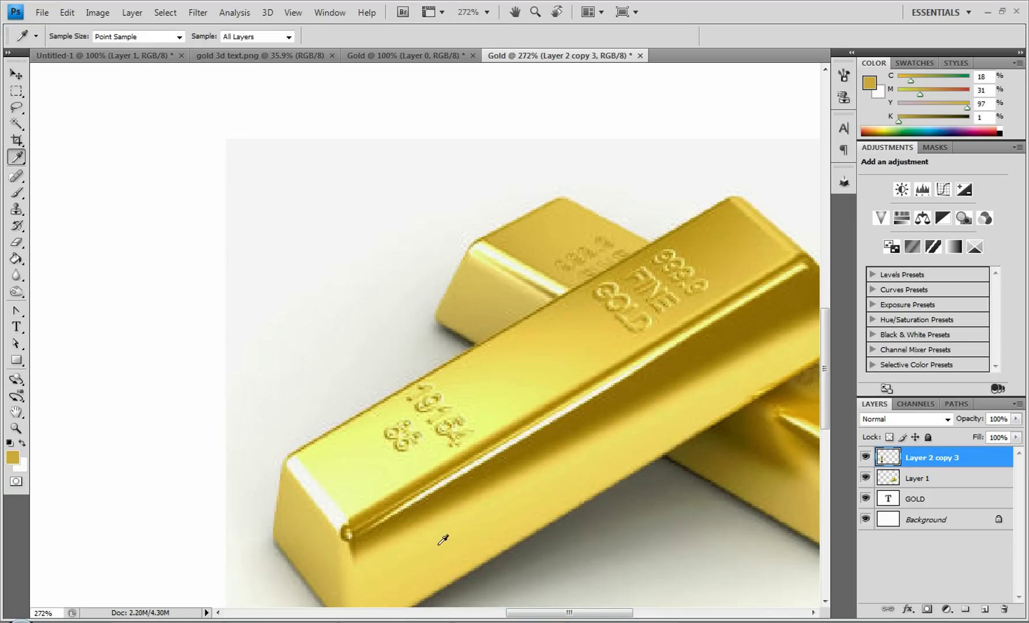
{"action": "left_click", "coordinate": [429, 551]}
{"action": "left_click_drag", "start_coordinate": [565, 615], "coordinate": [420, 618]}
{"action": "scroll", "coordinate": [478, 372], "scroll_direction": "down", "scroll_amount": 5}
{"action": "key", "text": "g"}
{"action": "left_click", "coordinate": [350, 507]}
{"action": "scroll", "coordinate": [318, 397], "scroll_direction": "down", "scroll_amount": 4}
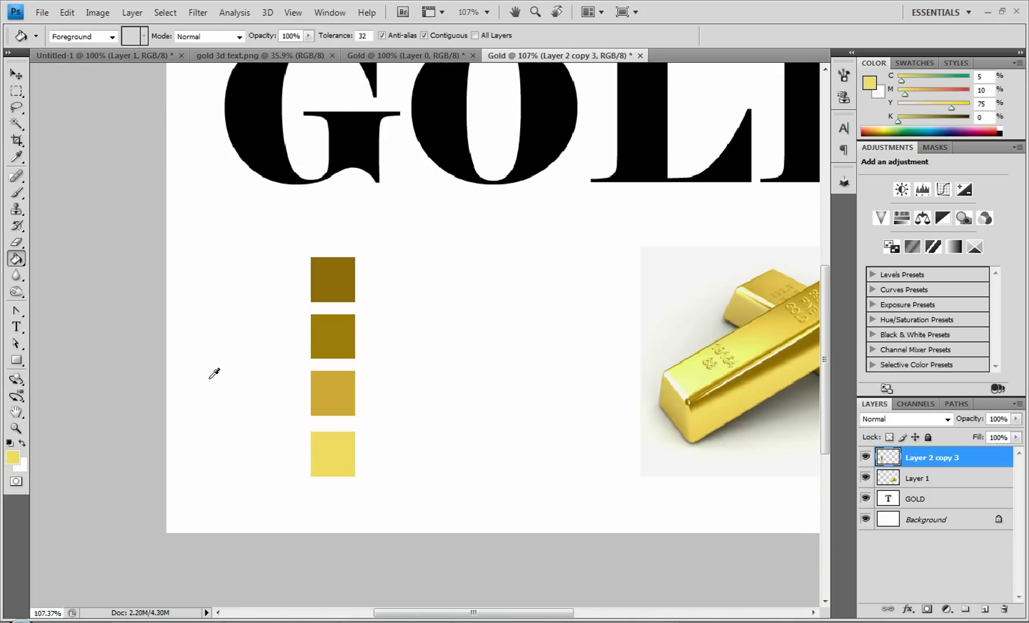
{"action": "scroll", "coordinate": [347, 386], "scroll_direction": "up", "scroll_amount": 2}
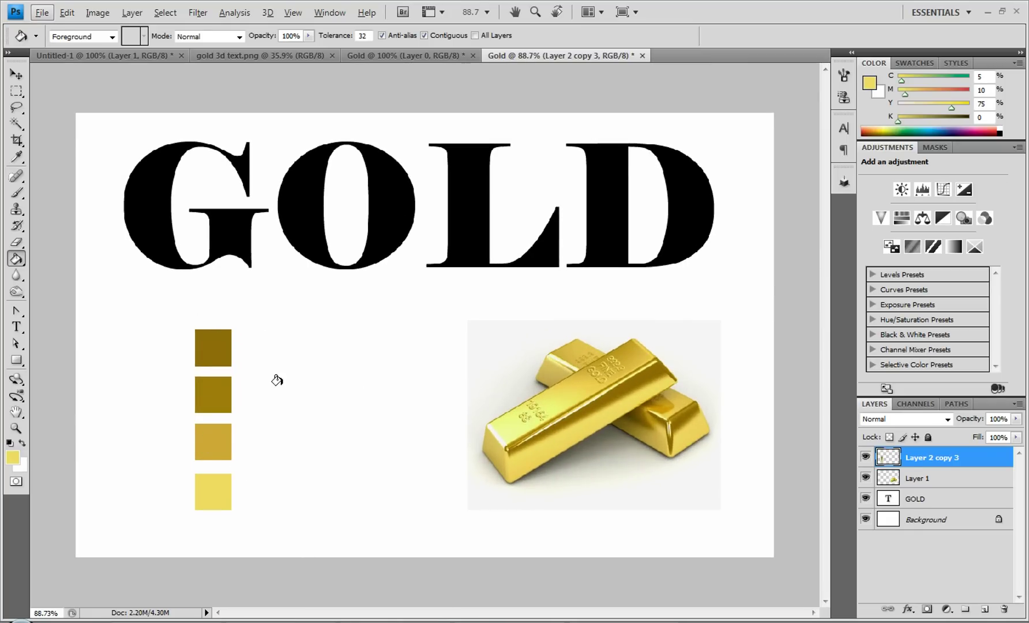
Enable a black-to-white linear 90° Gradient Overlay in the GOLD text layer's style.
{"action": "left_click", "coordinate": [977, 503]}
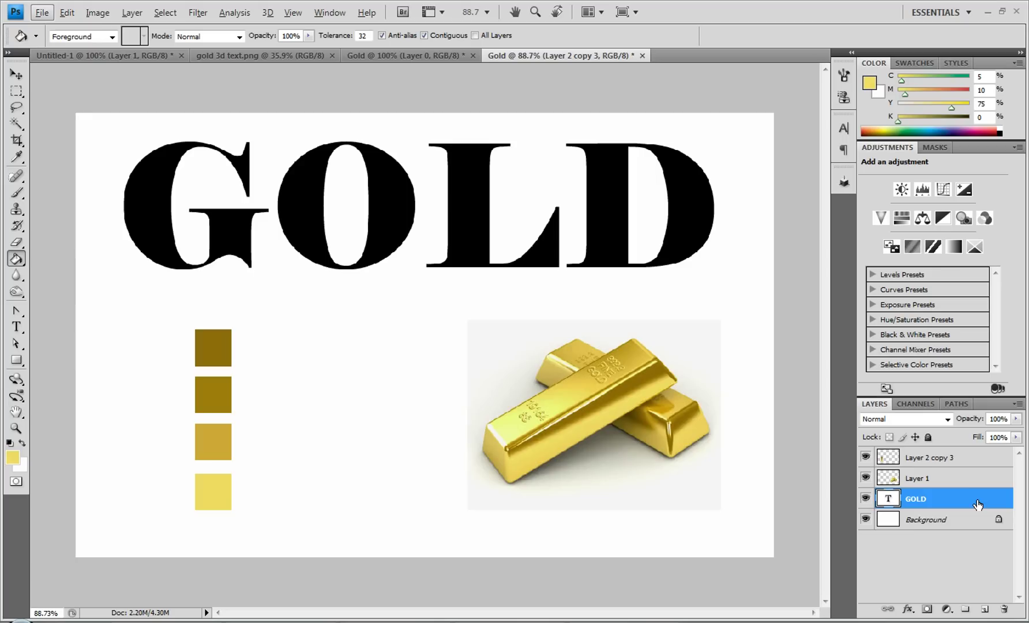
{"action": "double_click", "coordinate": [977, 503]}
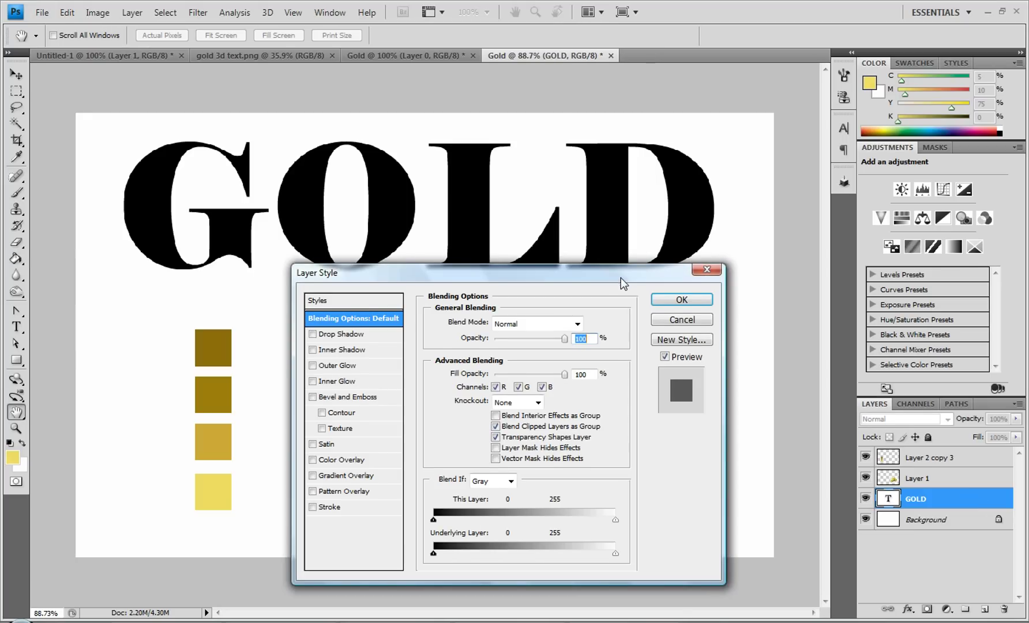
{"action": "left_click_drag", "start_coordinate": [621, 277], "coordinate": [726, 275]}
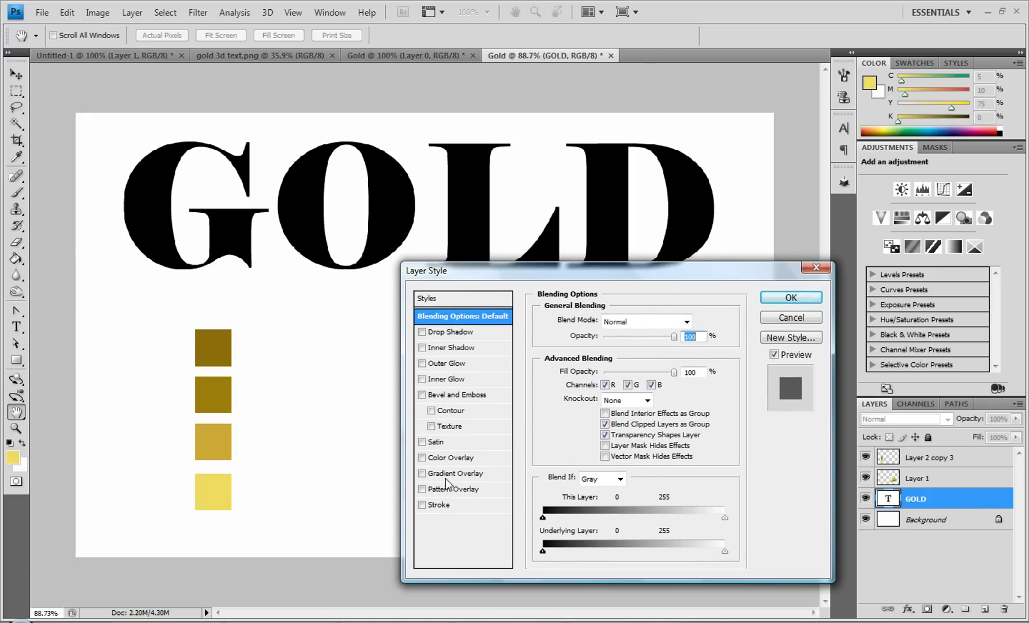
{"action": "left_click", "coordinate": [423, 474]}
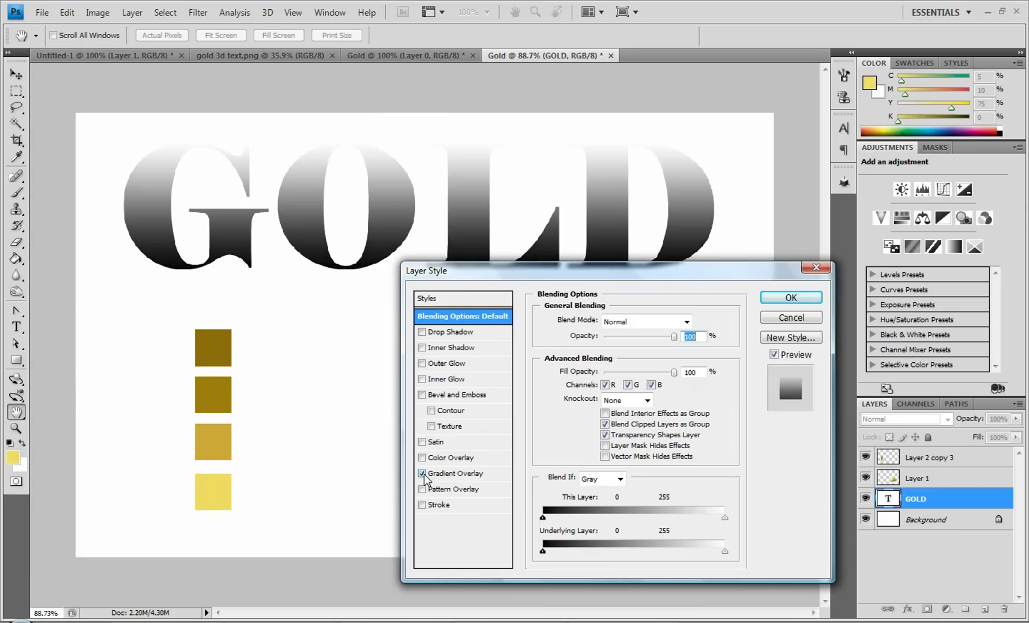
{"action": "left_click", "coordinate": [441, 474]}
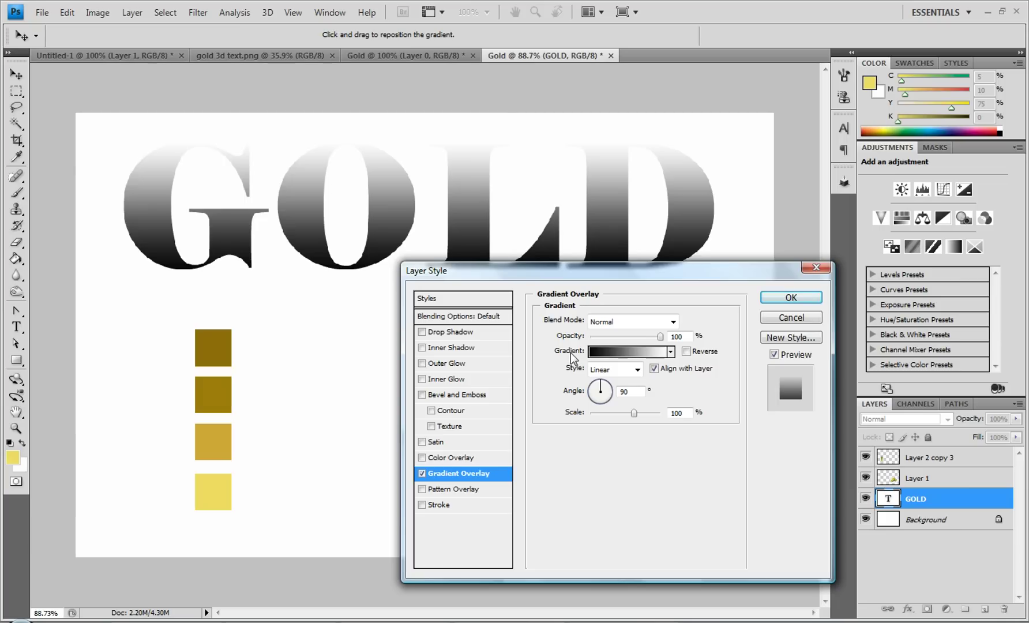
In the Gradient Editor, add black stops at about 13%, 25%, 38%, 76% and 88%.
{"action": "left_click", "coordinate": [627, 350]}
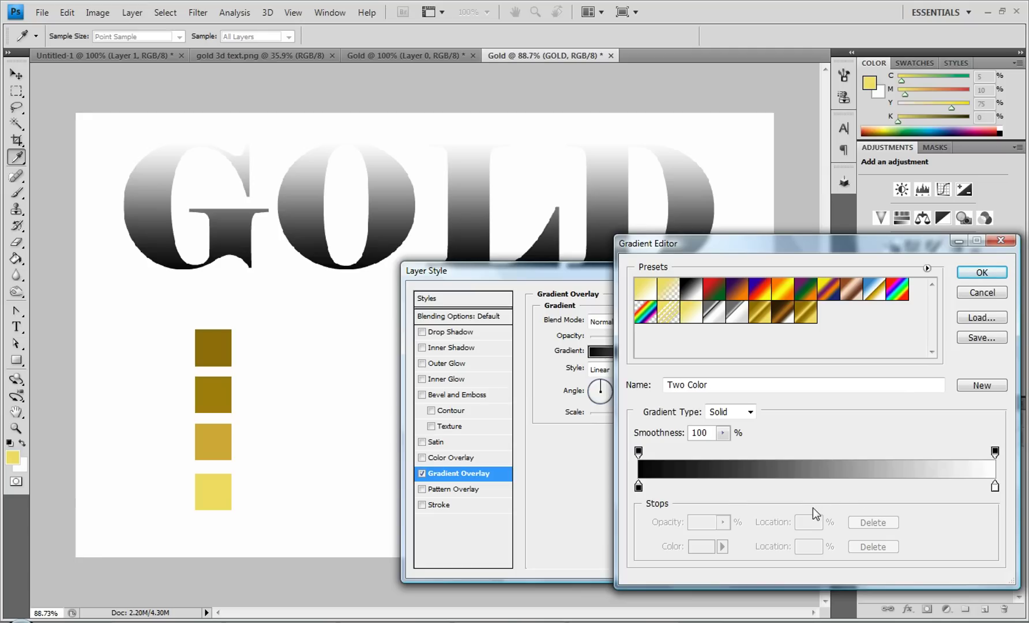
{"action": "mouse_move", "coordinate": [638, 488]}
{"action": "left_mouse_down"}
{"action": "mouse_move", "coordinate": [663, 488]}
{"action": "mouse_move", "coordinate": [637, 488]}
{"action": "left_mouse_up"}
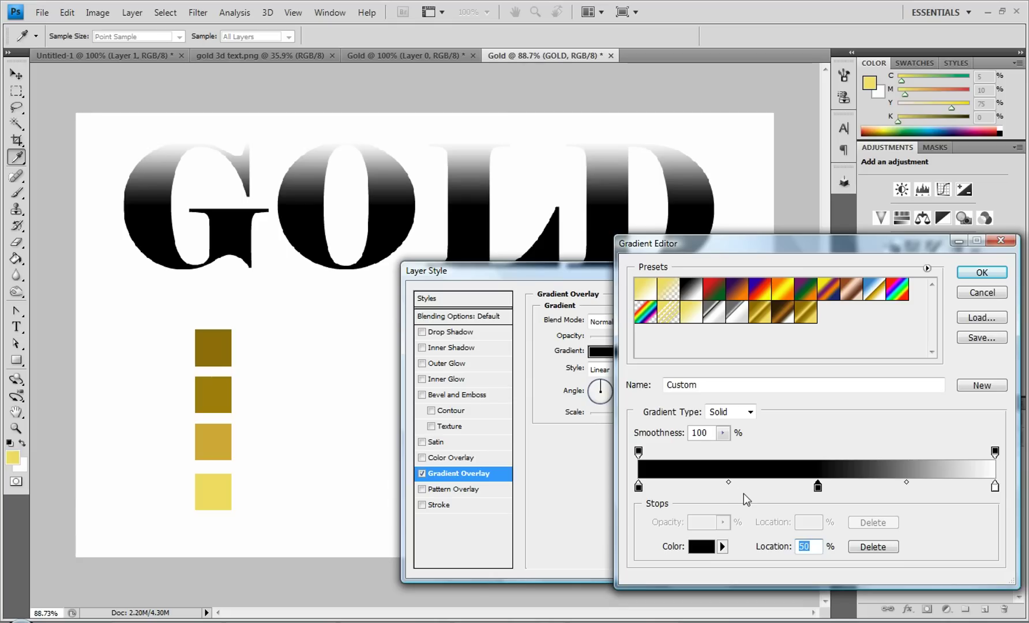
{"action": "left_click", "coordinate": [727, 487]}
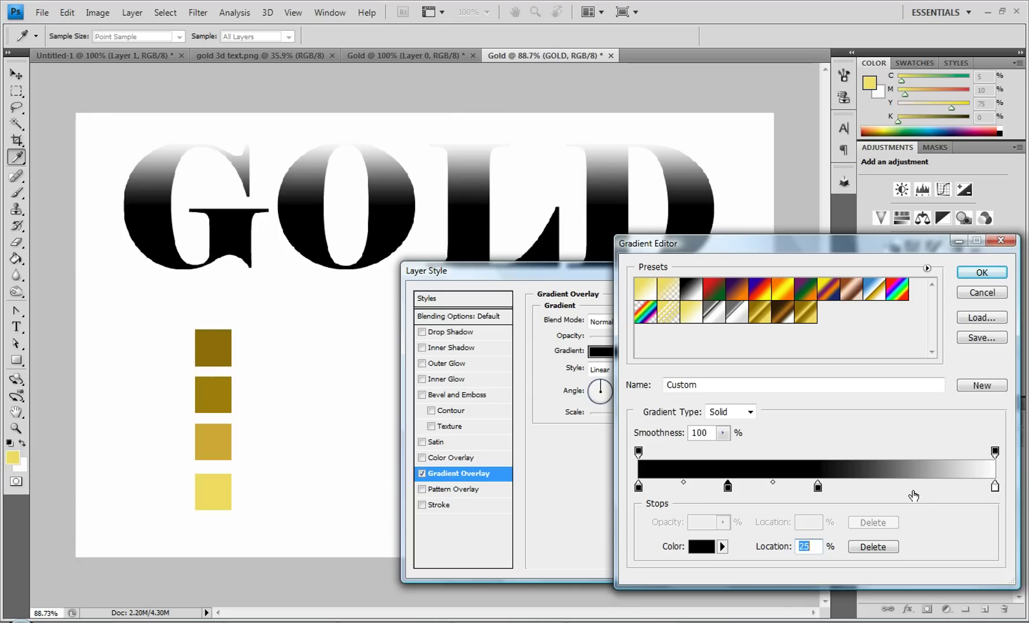
{"action": "left_click", "coordinate": [684, 489]}
{"action": "left_click", "coordinate": [774, 487]}
{"action": "left_click_drag", "start_coordinate": [894, 489], "coordinate": [909, 489]}
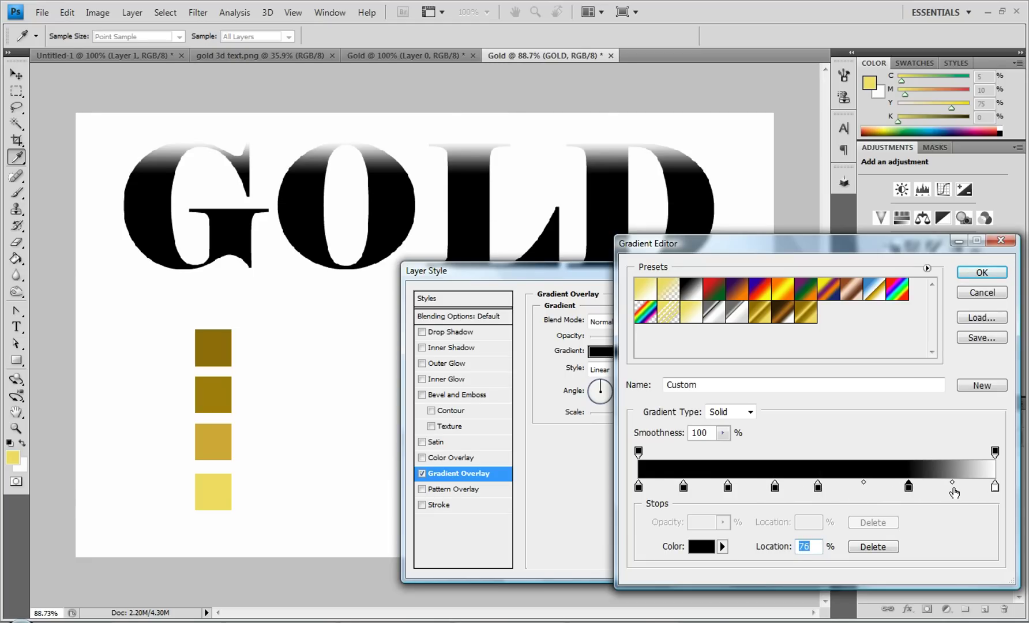
{"action": "left_click", "coordinate": [952, 489]}
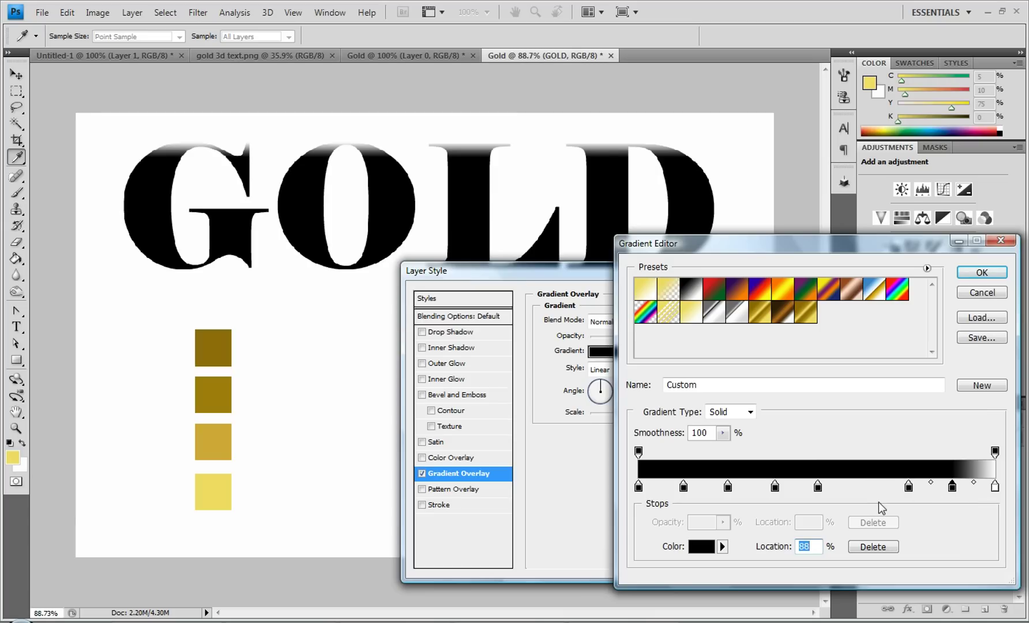
Space the stops evenly, move the white end stop to 99% and delete the stray stop.
{"action": "left_click_drag", "start_coordinate": [820, 491], "coordinate": [830, 490]}
{"action": "left_click_drag", "start_coordinate": [909, 491], "coordinate": [891, 491]}
{"action": "left_click_drag", "start_coordinate": [953, 490], "coordinate": [992, 494]}
{"action": "left_click_drag", "start_coordinate": [831, 491], "coordinate": [838, 495]}
{"action": "left_click", "coordinate": [873, 546]}
{"action": "left_click", "coordinate": [832, 487]}
{"action": "left_click_drag", "start_coordinate": [776, 490], "coordinate": [691, 491]}
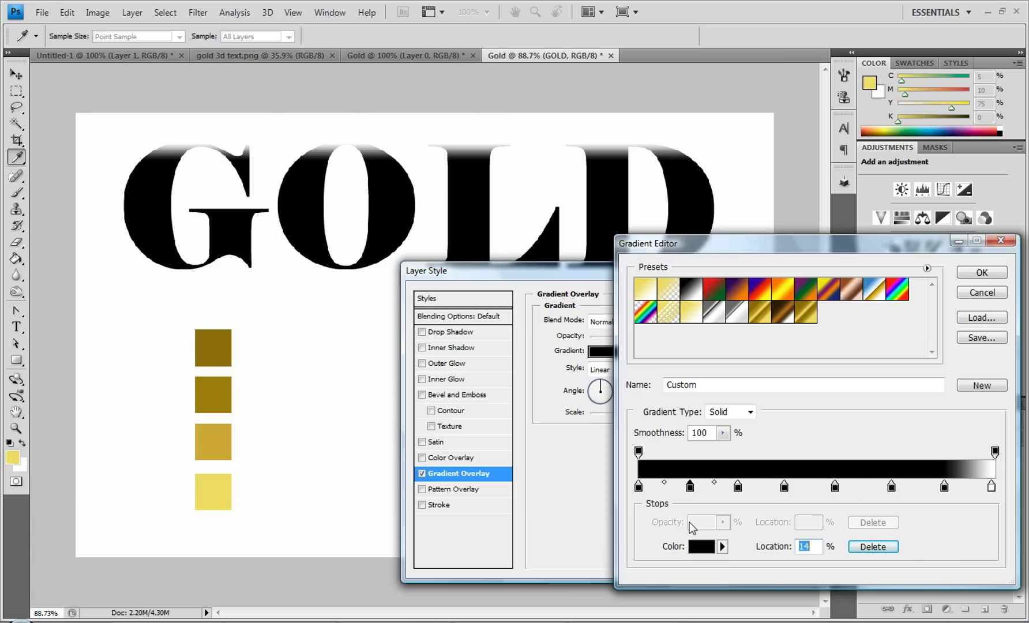
Colour the 0%, 14% and 28% stops with the dark, second and third gold swatches.
{"action": "left_click", "coordinate": [639, 486]}
{"action": "double_click", "coordinate": [638, 486]}
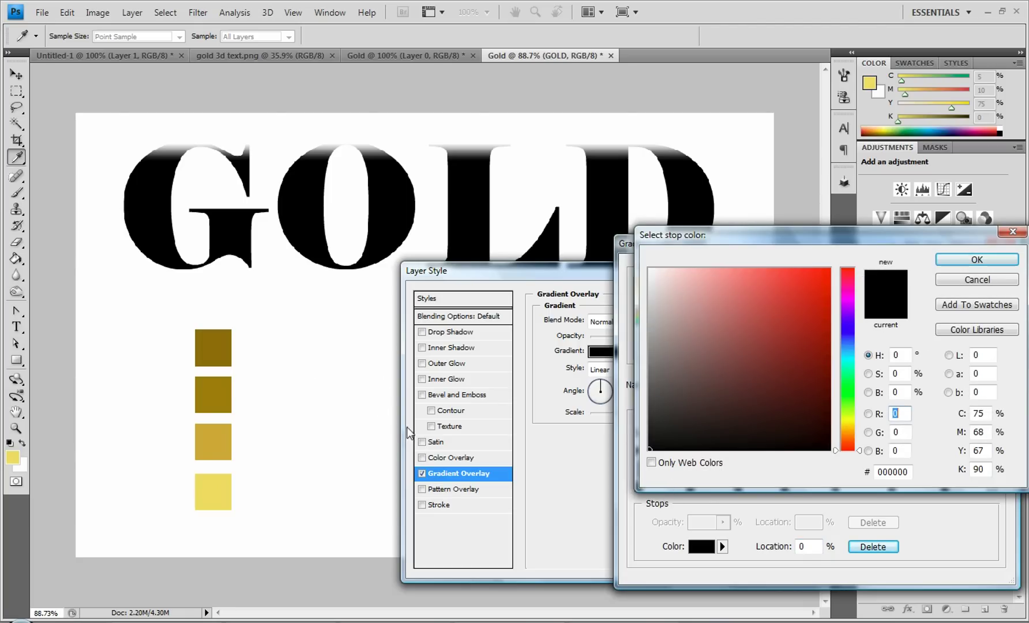
{"action": "left_click", "coordinate": [212, 345]}
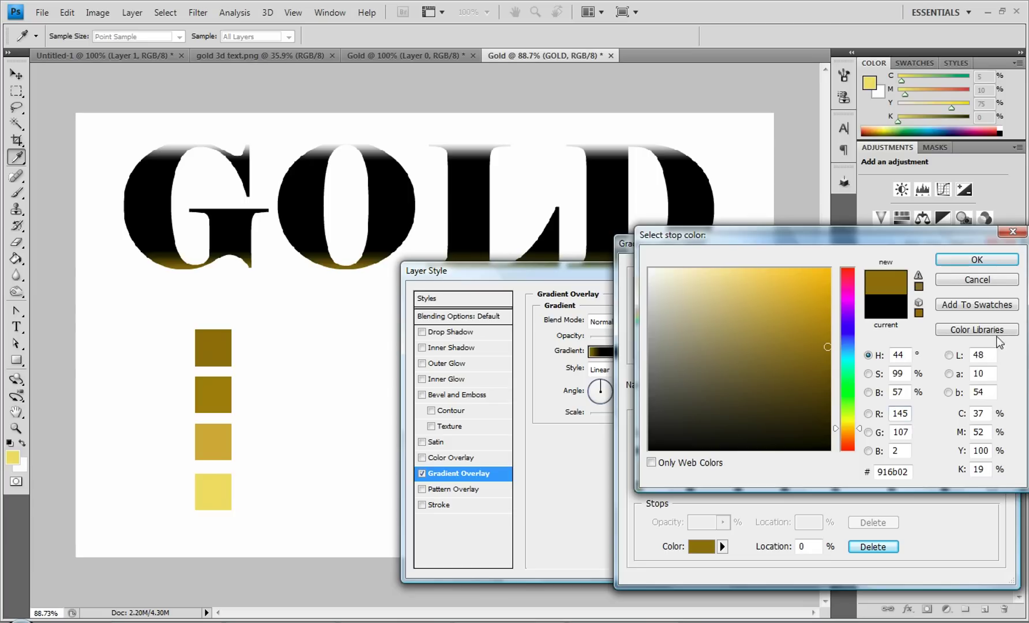
{"action": "left_click", "coordinate": [991, 257]}
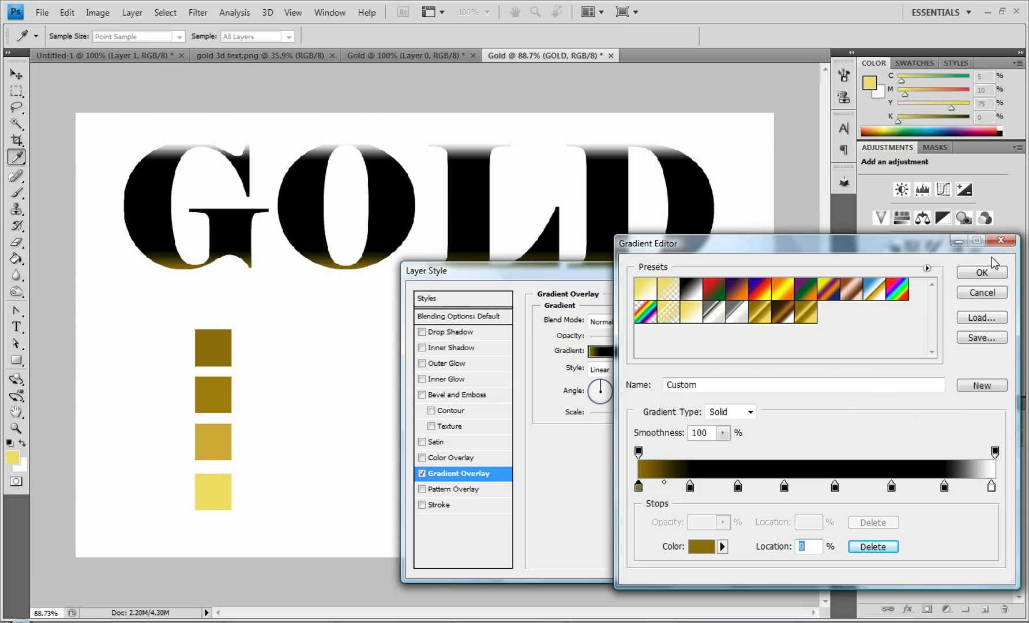
{"action": "left_click", "coordinate": [690, 487]}
{"action": "double_click", "coordinate": [691, 487]}
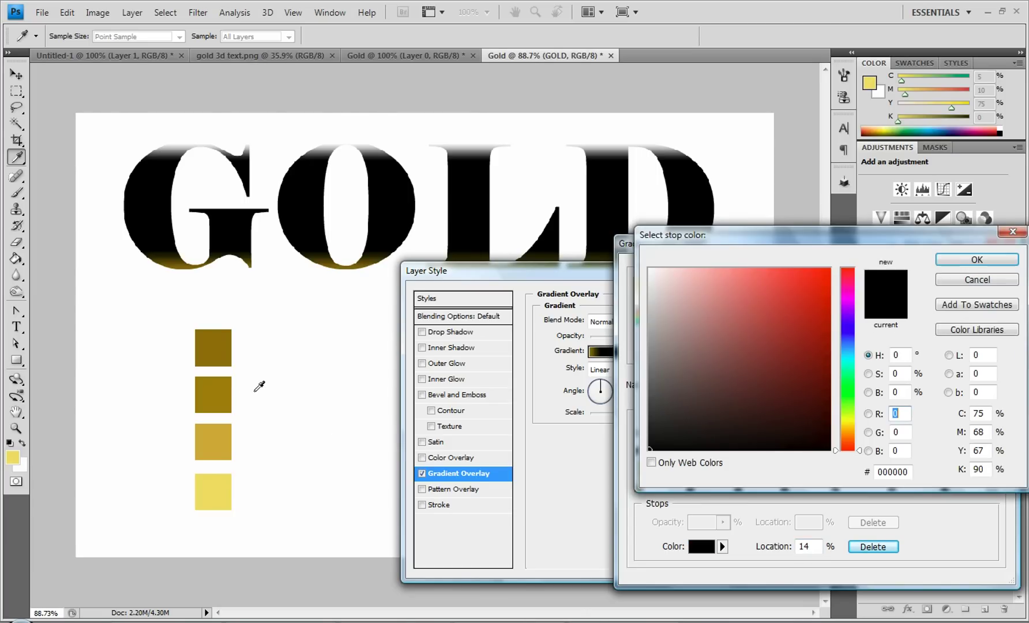
{"action": "left_click", "coordinate": [229, 392]}
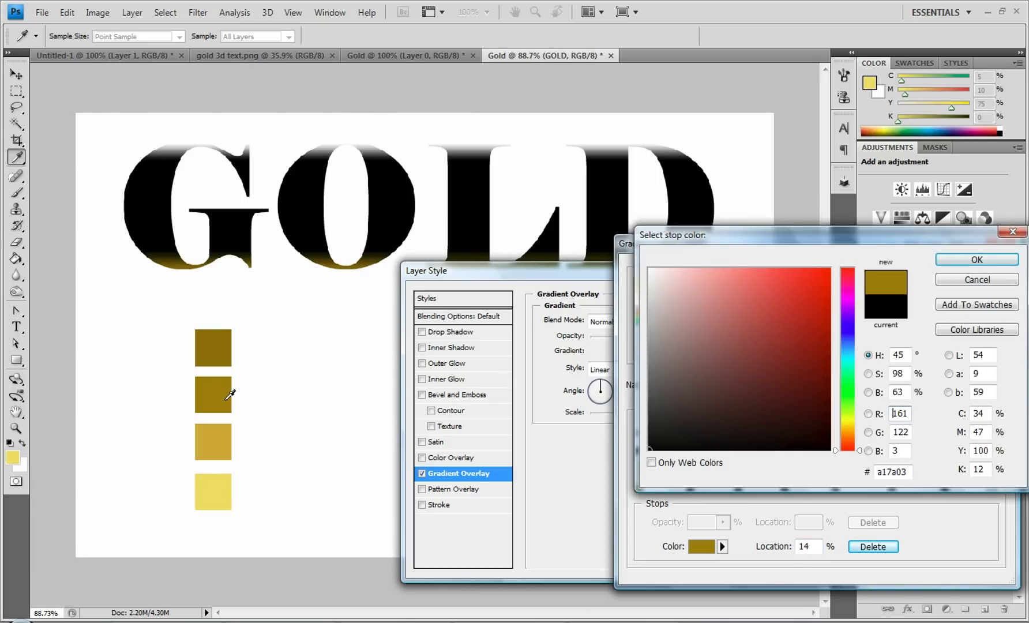
{"action": "left_click", "coordinate": [938, 264]}
{"action": "left_click", "coordinate": [741, 491]}
{"action": "double_click", "coordinate": [740, 491]}
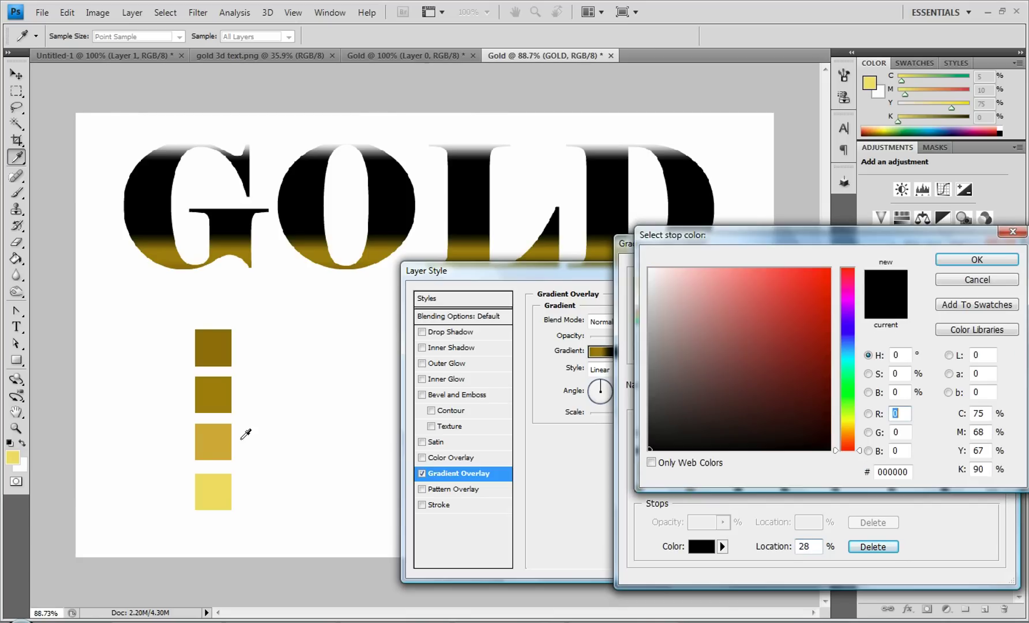
{"action": "left_click", "coordinate": [224, 428]}
{"action": "left_click", "coordinate": [977, 261]}
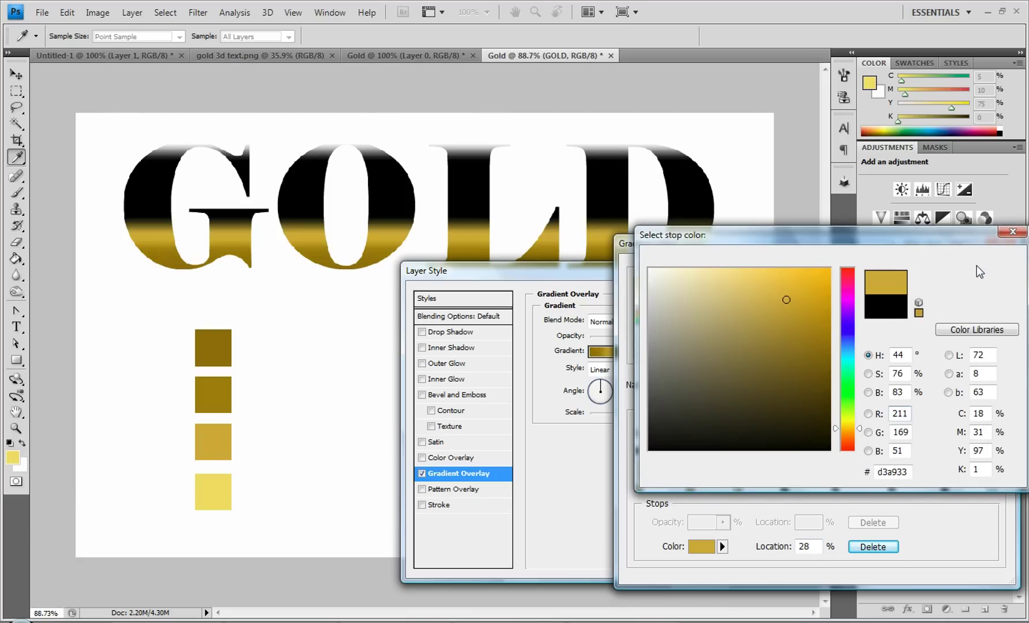
Colour the 41%, 55% and 71% stops light yellow, dark gold and second gold.
{"action": "double_click", "coordinate": [784, 487]}
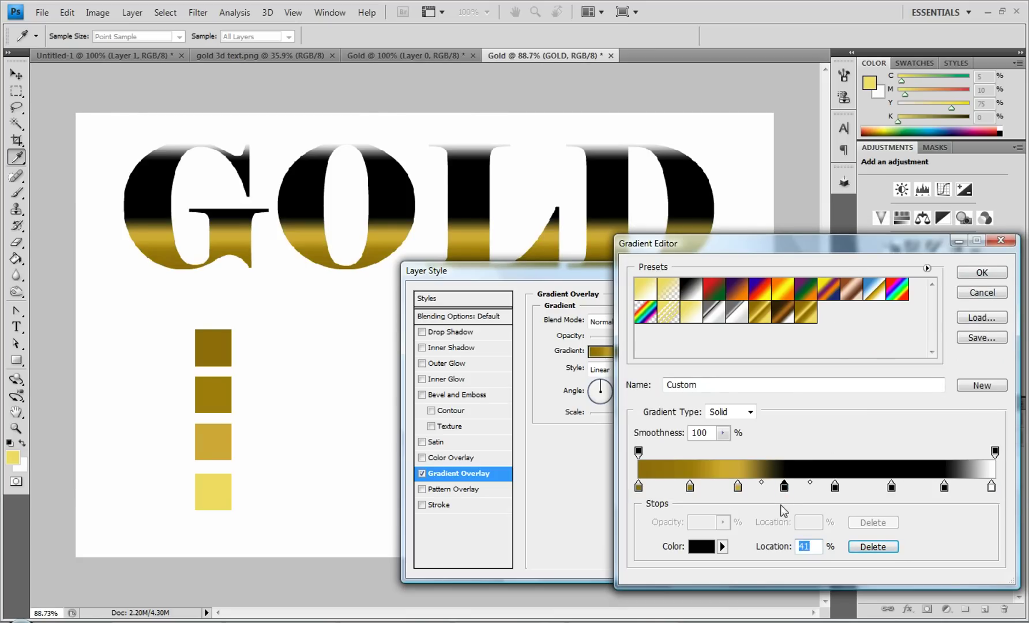
{"action": "left_click", "coordinate": [225, 483]}
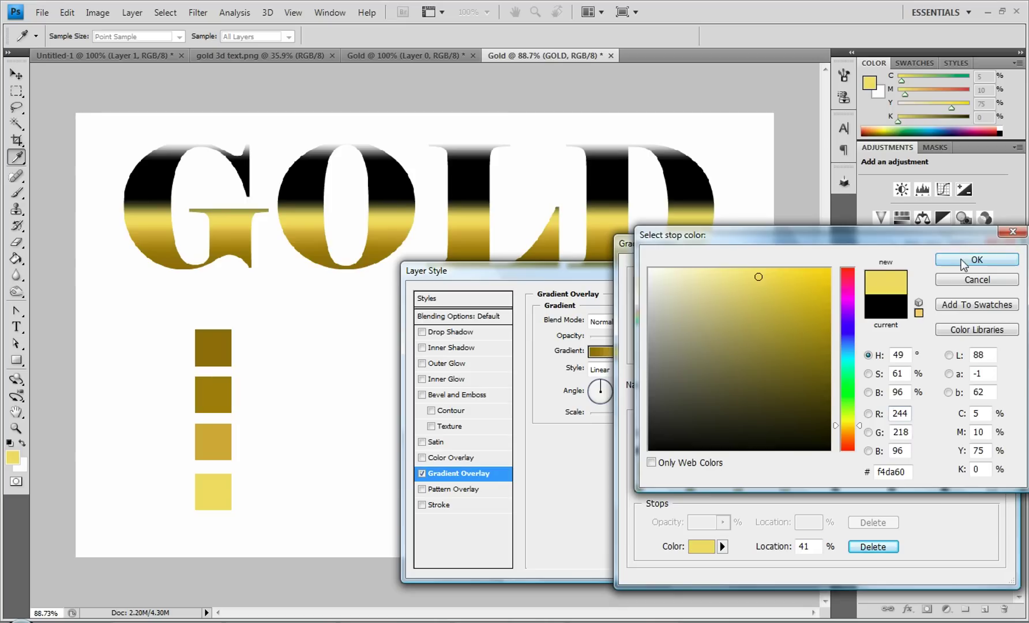
{"action": "left_click", "coordinate": [976, 259]}
{"action": "double_click", "coordinate": [834, 488]}
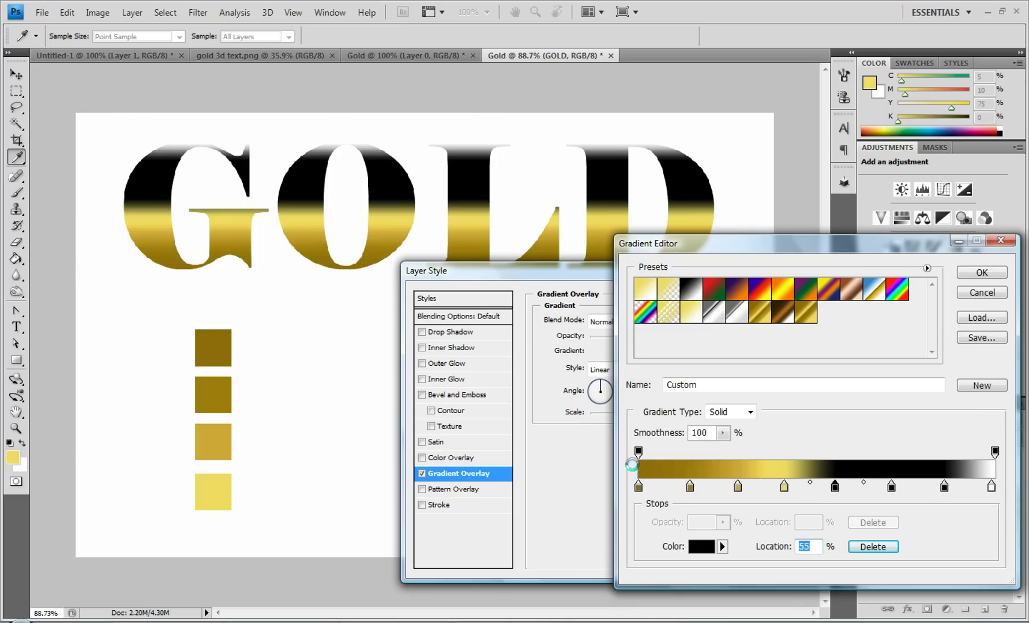
{"action": "left_click", "coordinate": [225, 352]}
{"action": "left_click", "coordinate": [981, 261]}
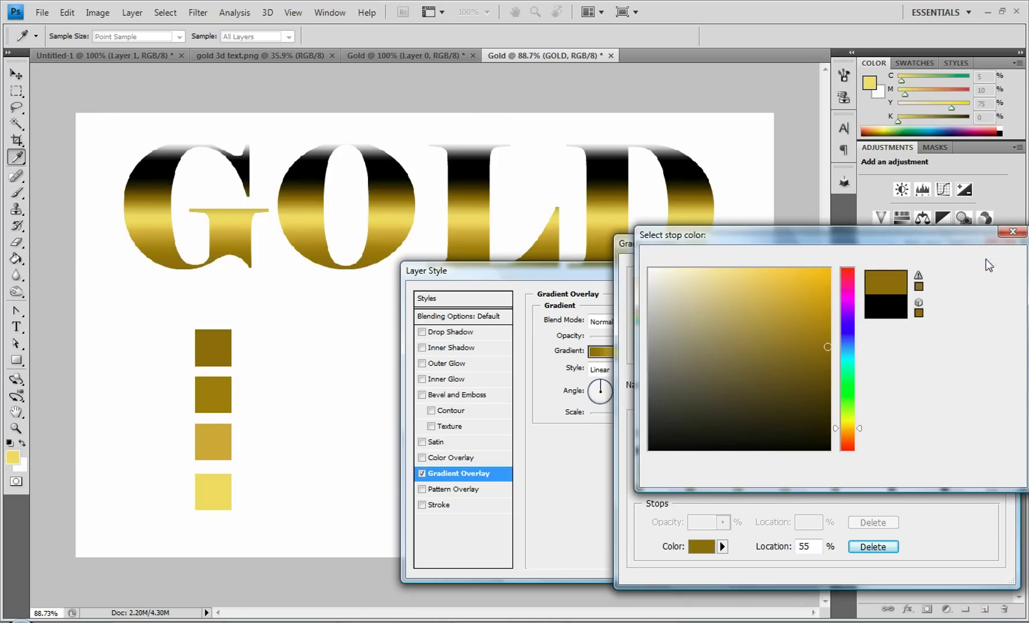
{"action": "double_click", "coordinate": [891, 487]}
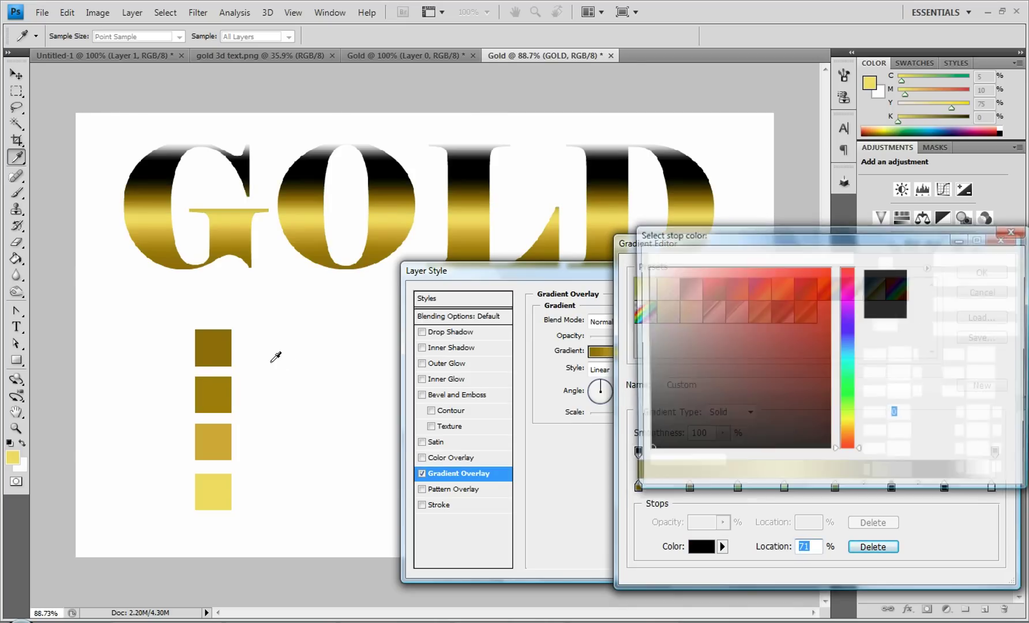
{"action": "left_click", "coordinate": [213, 394]}
{"action": "left_click", "coordinate": [998, 262]}
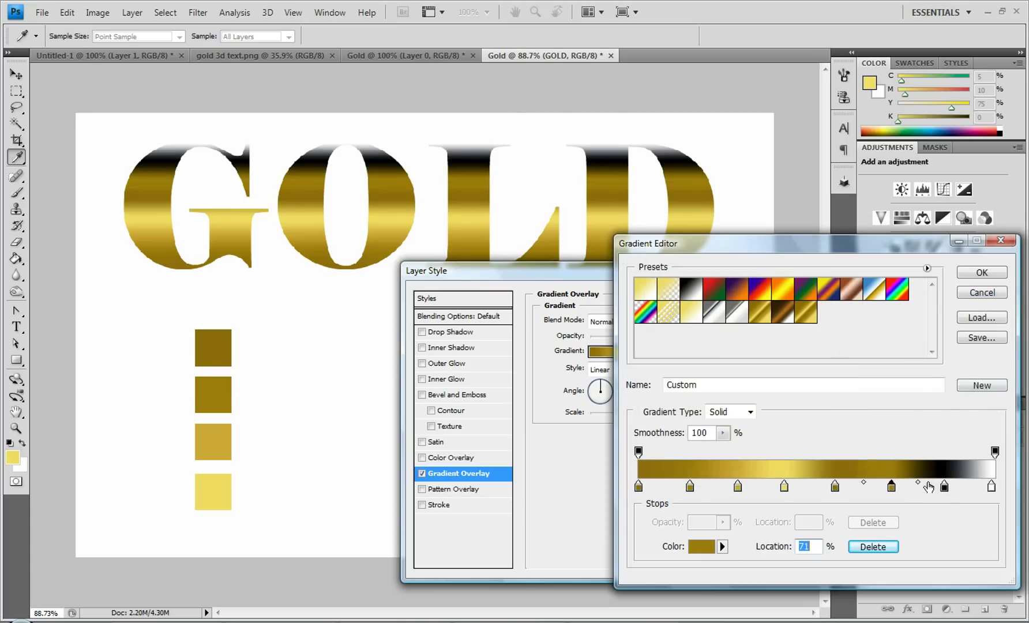
Give the 86% stop the third gold and the 99% stop light yellow, then apply the gradient.
{"action": "double_click", "coordinate": [944, 488]}
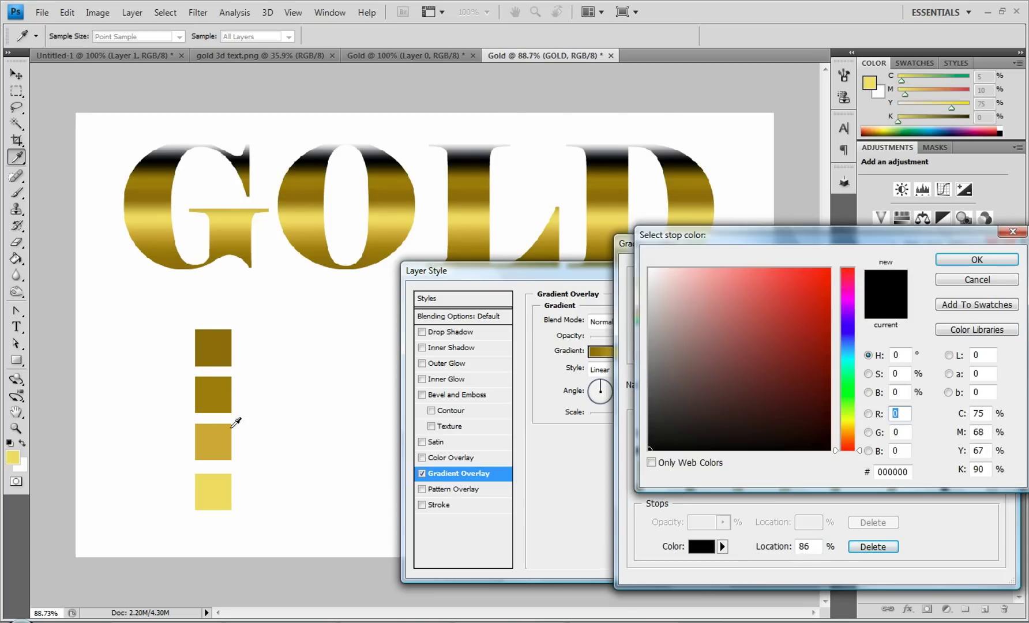
{"action": "left_click", "coordinate": [224, 428]}
{"action": "left_click", "coordinate": [976, 260]}
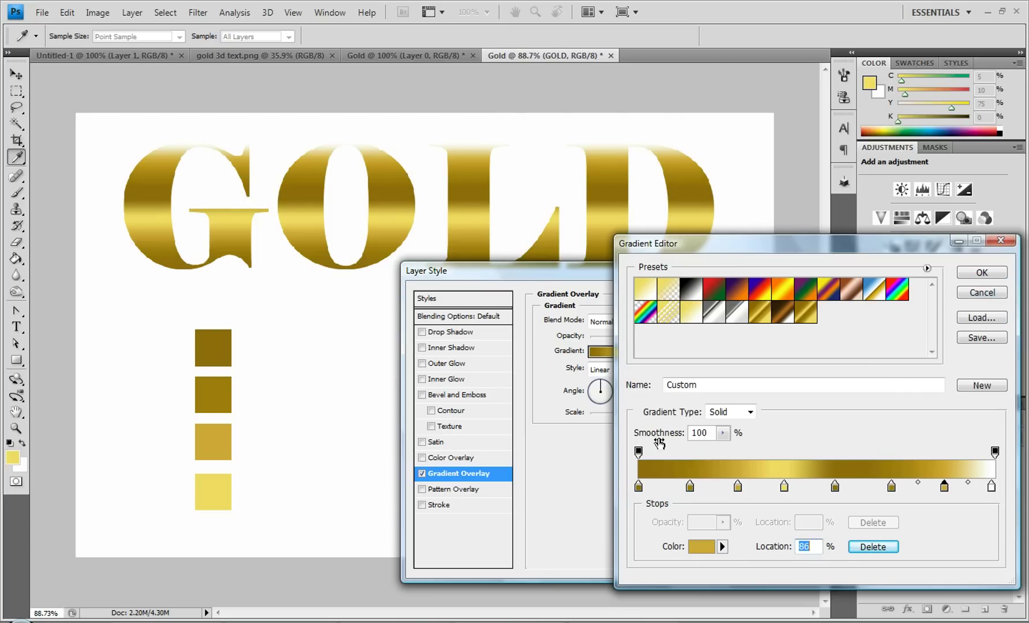
{"action": "left_click", "coordinate": [992, 486]}
{"action": "double_click", "coordinate": [992, 486]}
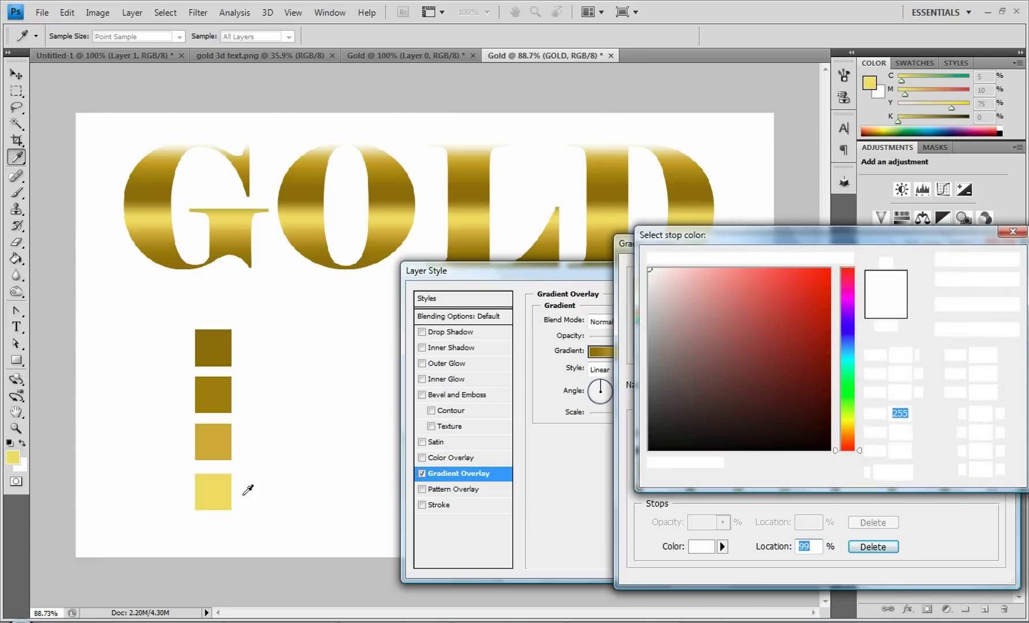
{"action": "left_click", "coordinate": [231, 479]}
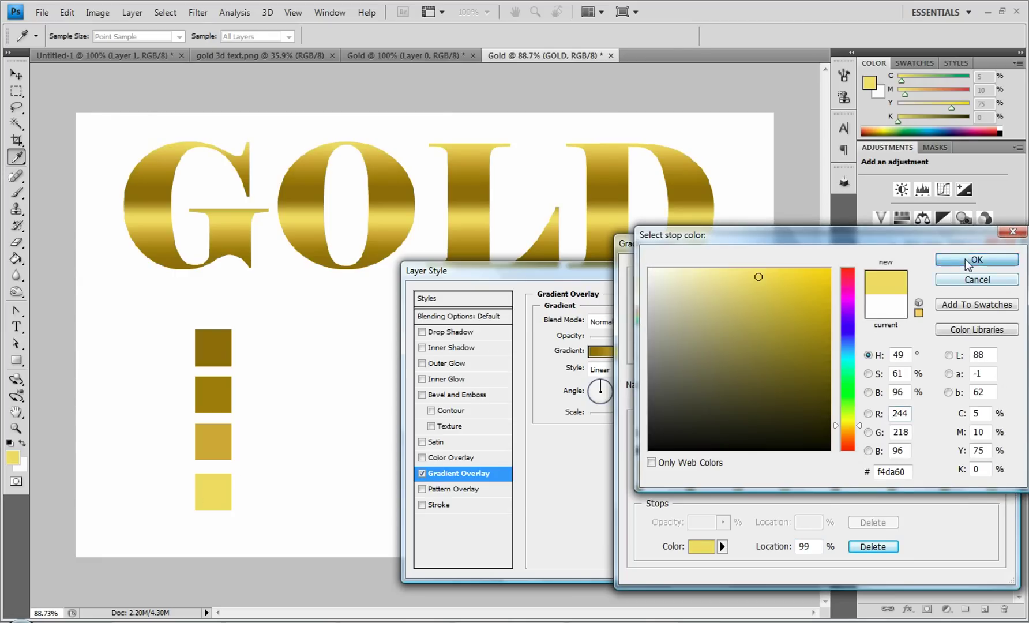
{"action": "left_click", "coordinate": [980, 261]}
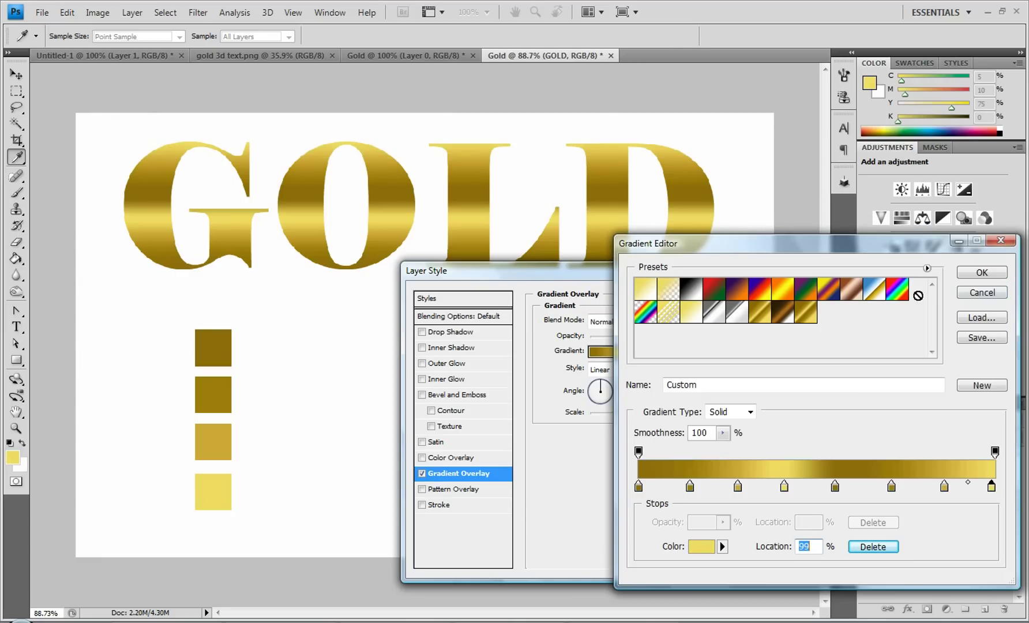
{"action": "left_click", "coordinate": [982, 273]}
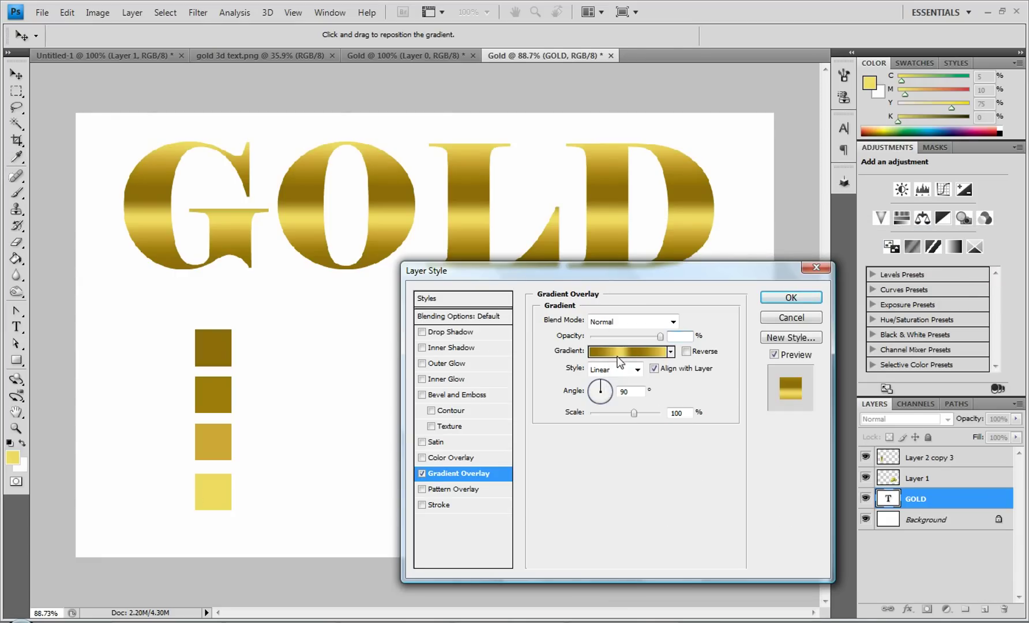
Save the custom gold gradient as a new preset named 'Gold' in the Gradient Editor.
{"action": "left_click", "coordinate": [617, 354]}
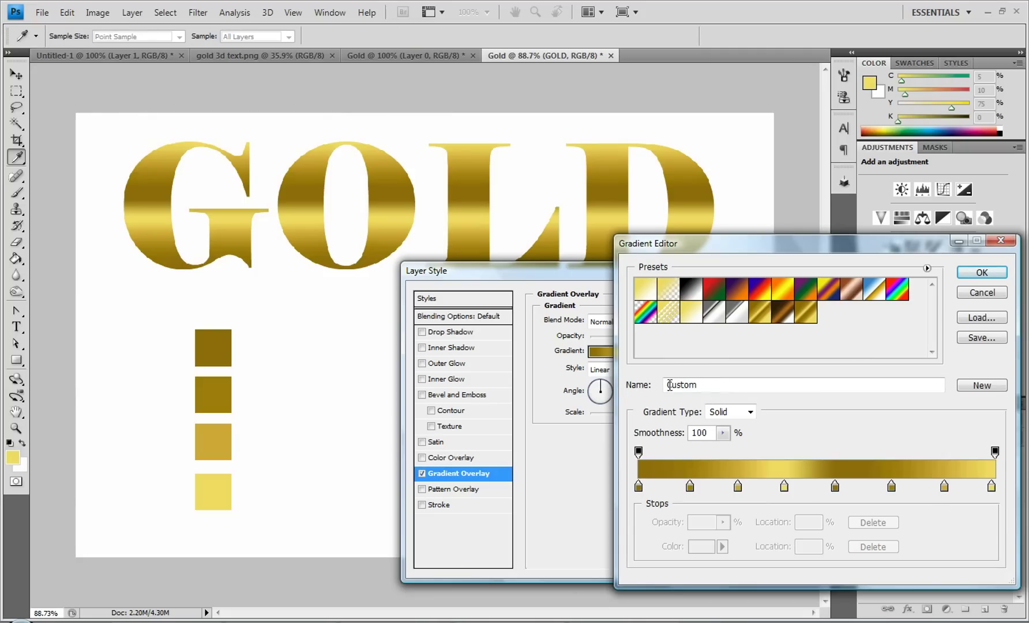
{"action": "double_click", "coordinate": [714, 384]}
{"action": "type", "text": "Gold"}
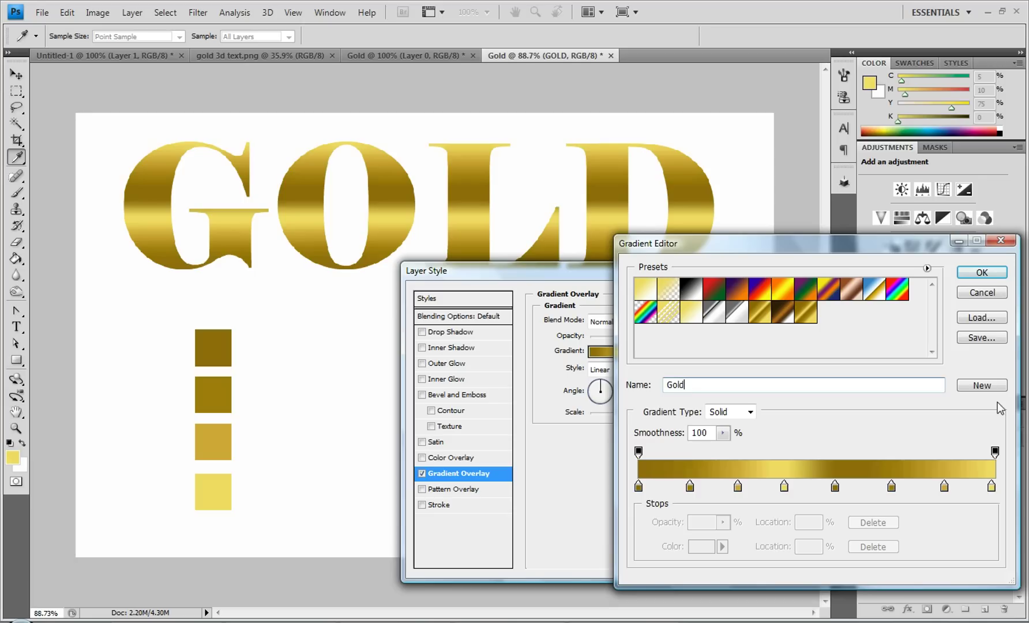
{"action": "left_click", "coordinate": [981, 386]}
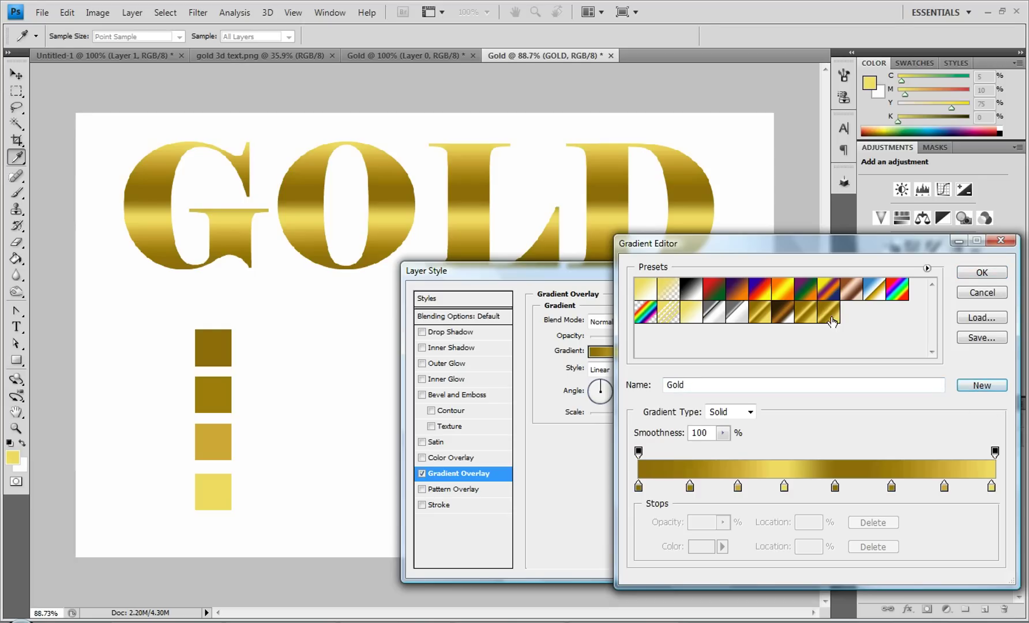
{"action": "left_click", "coordinate": [829, 322]}
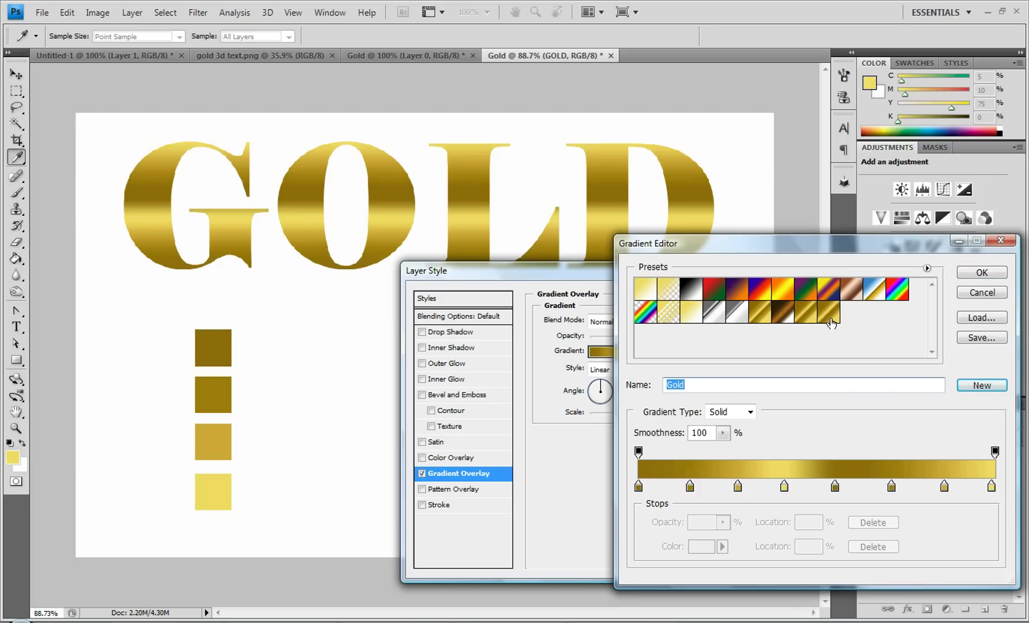
Preview the Bronze and Copper presets on the text, ending on the Gold preset.
{"action": "left_click", "coordinate": [805, 315]}
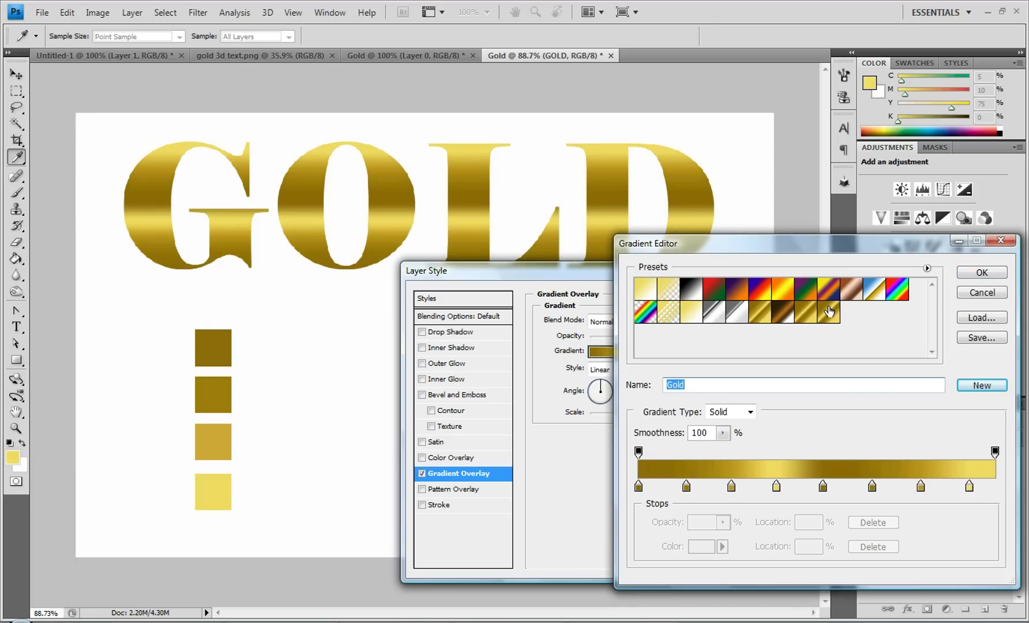
{"action": "left_click", "coordinate": [760, 317]}
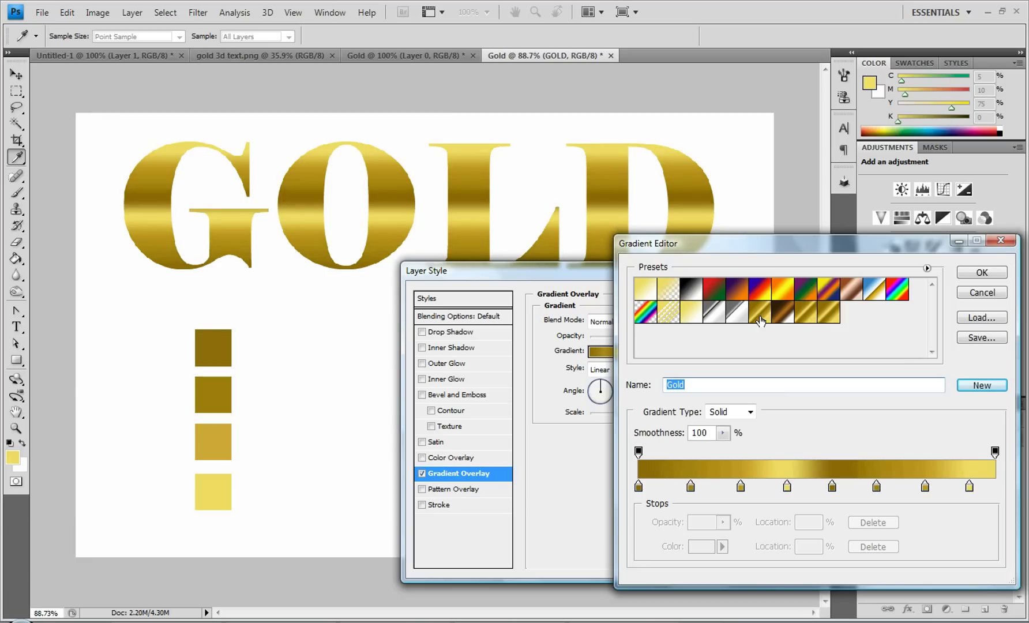
{"action": "left_click", "coordinate": [783, 317]}
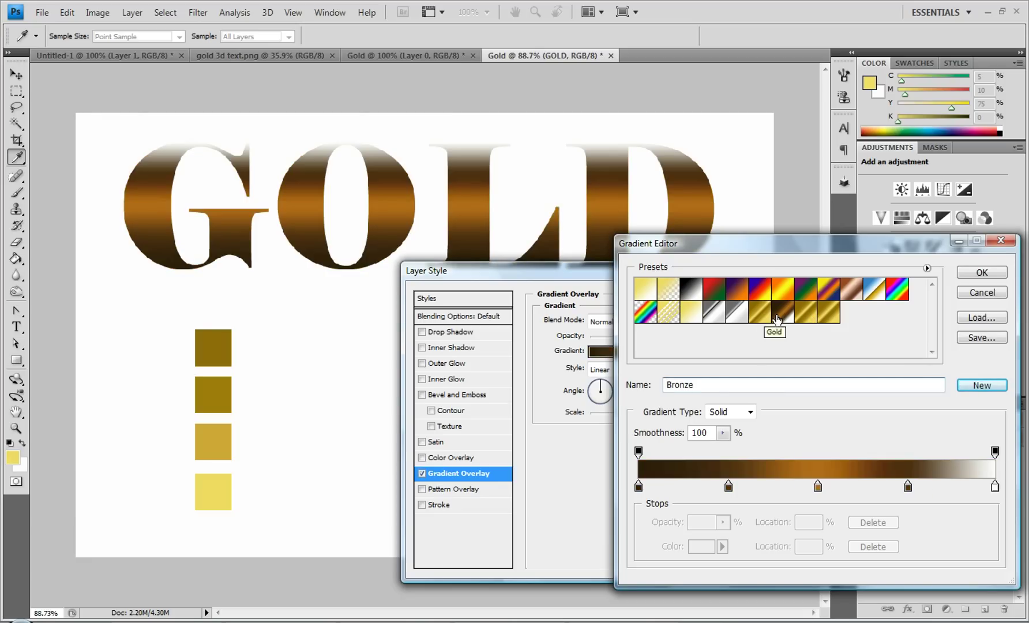
{"action": "left_click", "coordinate": [762, 317]}
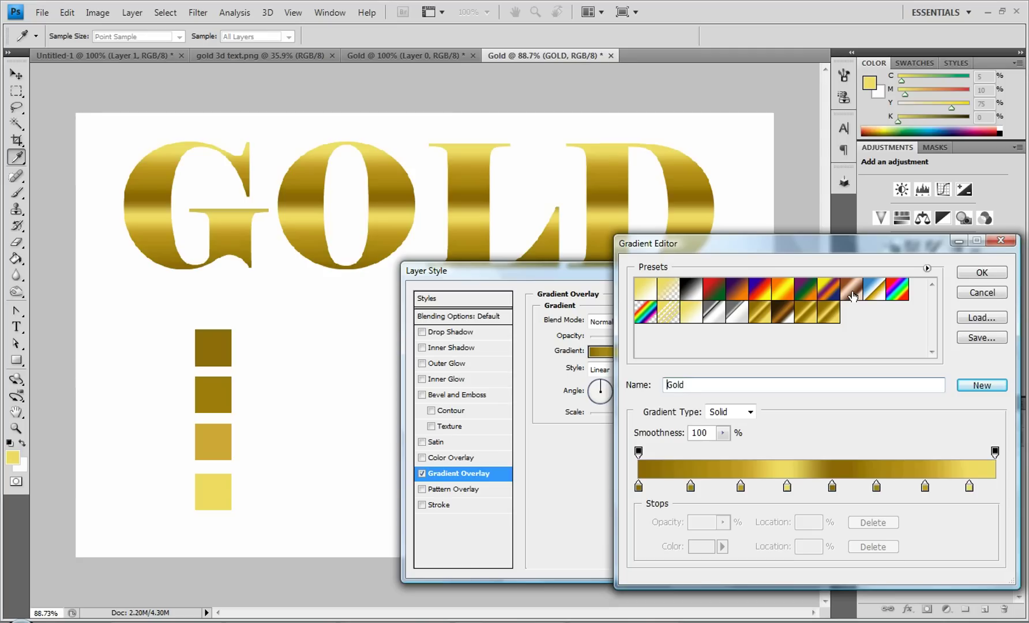
{"action": "left_click", "coordinate": [852, 295]}
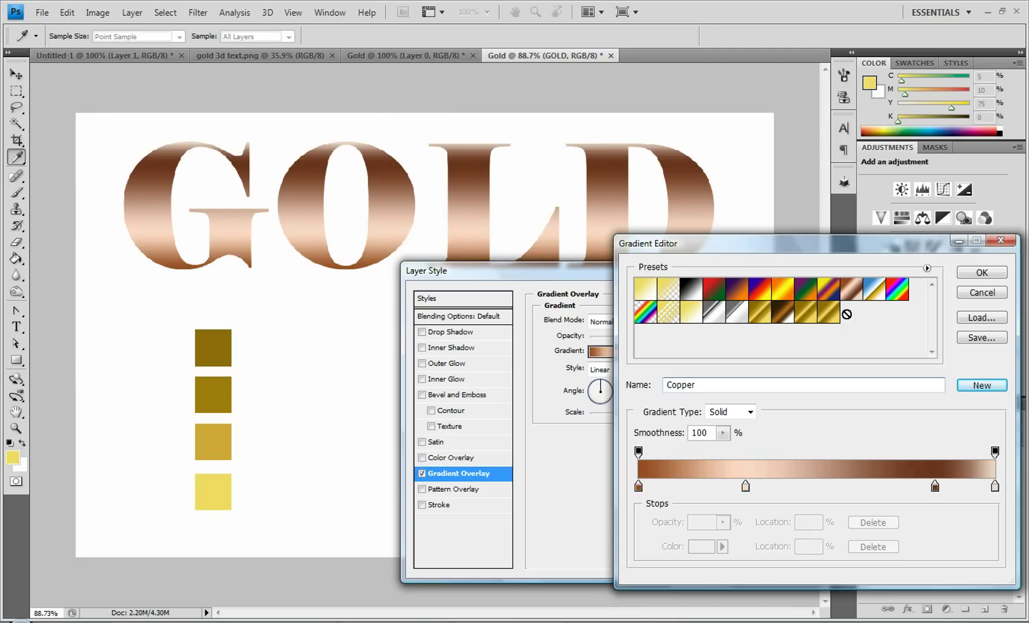
{"action": "left_click", "coordinate": [782, 316]}
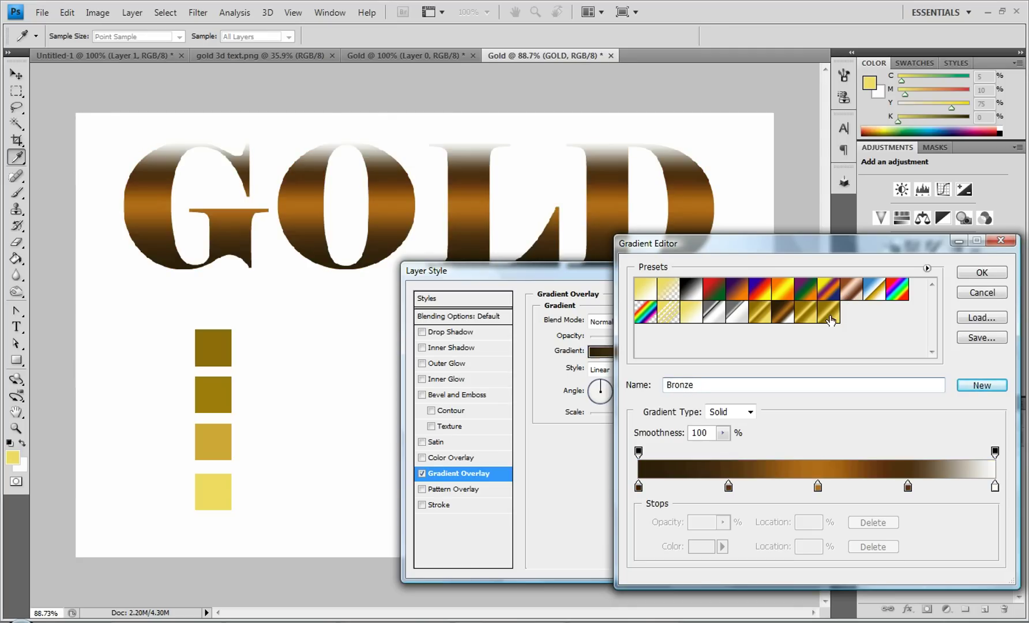
{"action": "left_click", "coordinate": [829, 317]}
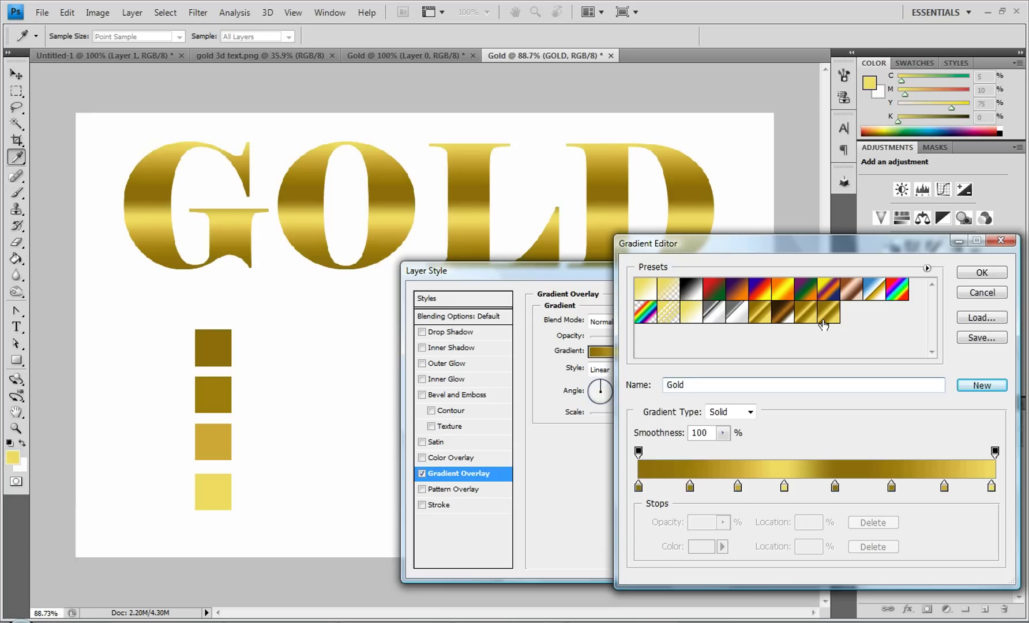
Accept the Gold gradient for the overlay and tilt its angle to 84°.
{"action": "left_click", "coordinate": [975, 282]}
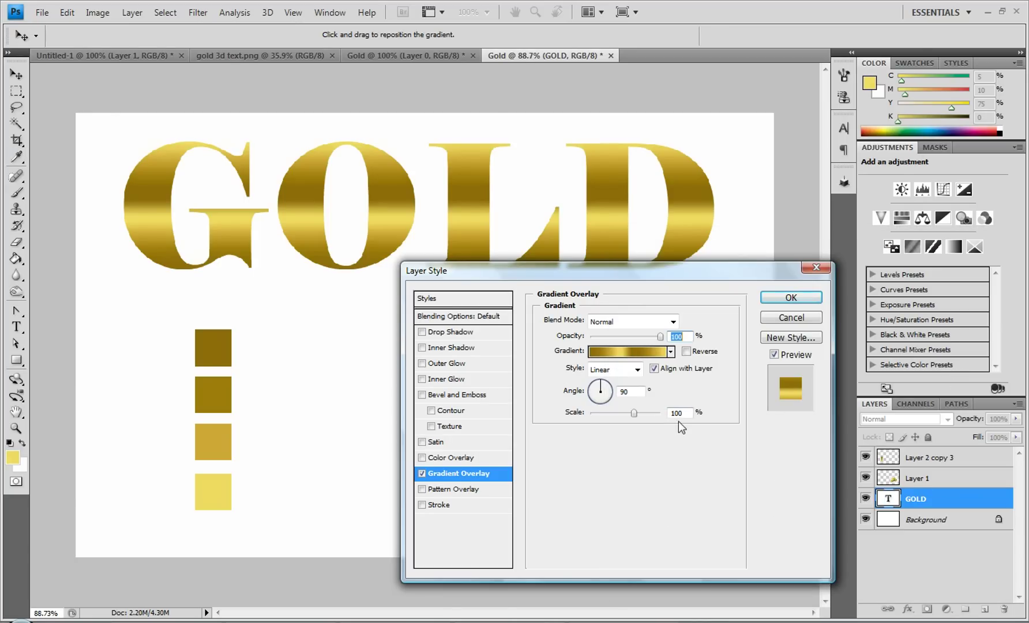
{"action": "left_click_drag", "start_coordinate": [467, 270], "coordinate": [441, 318]}
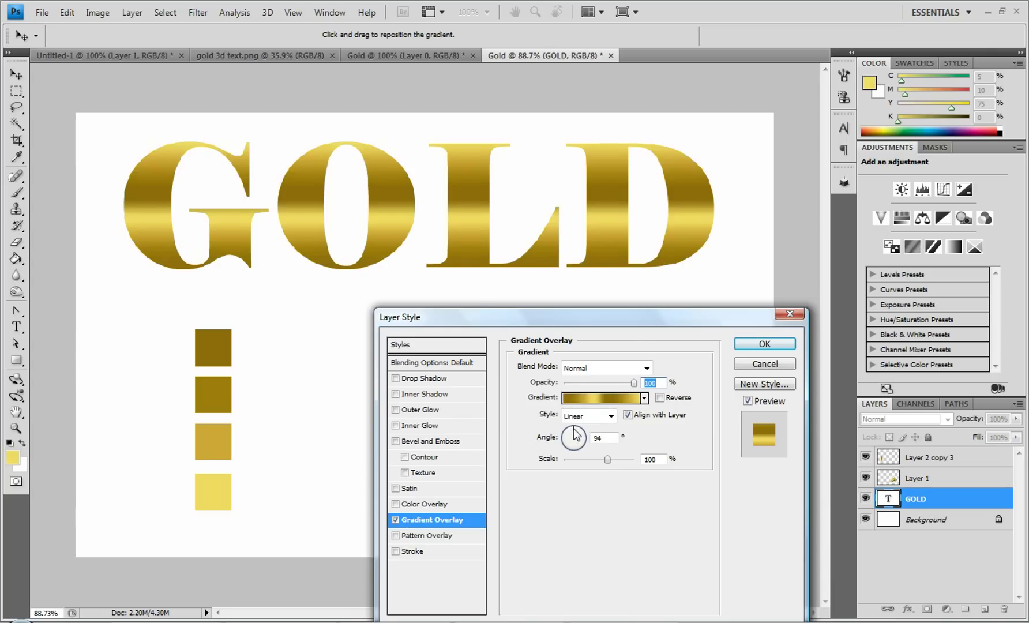
{"action": "left_click_drag", "start_coordinate": [574, 428], "coordinate": [575, 433]}
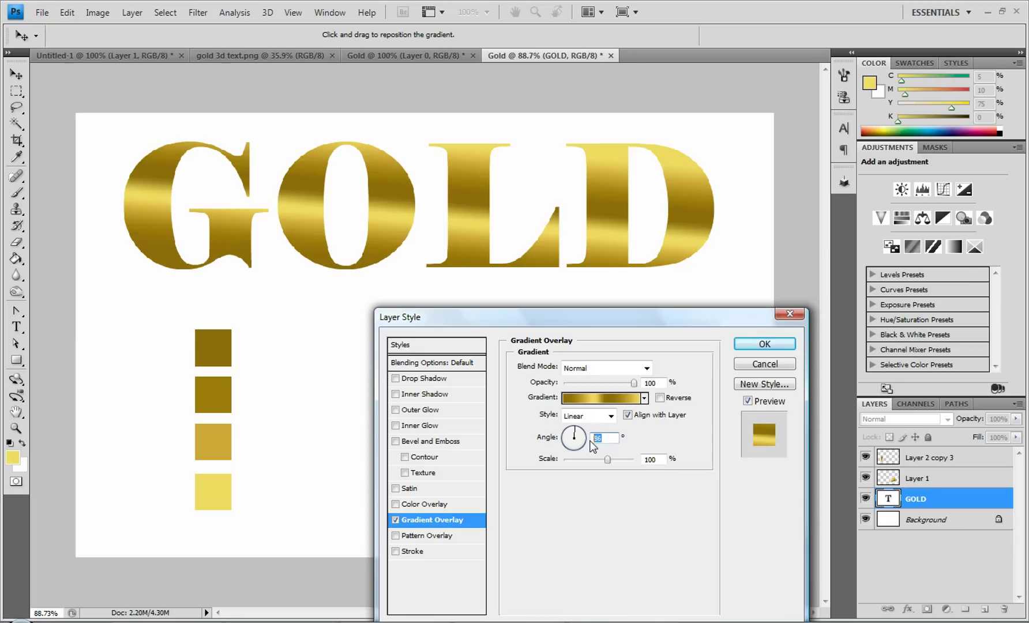
{"action": "type", "text": "84"}
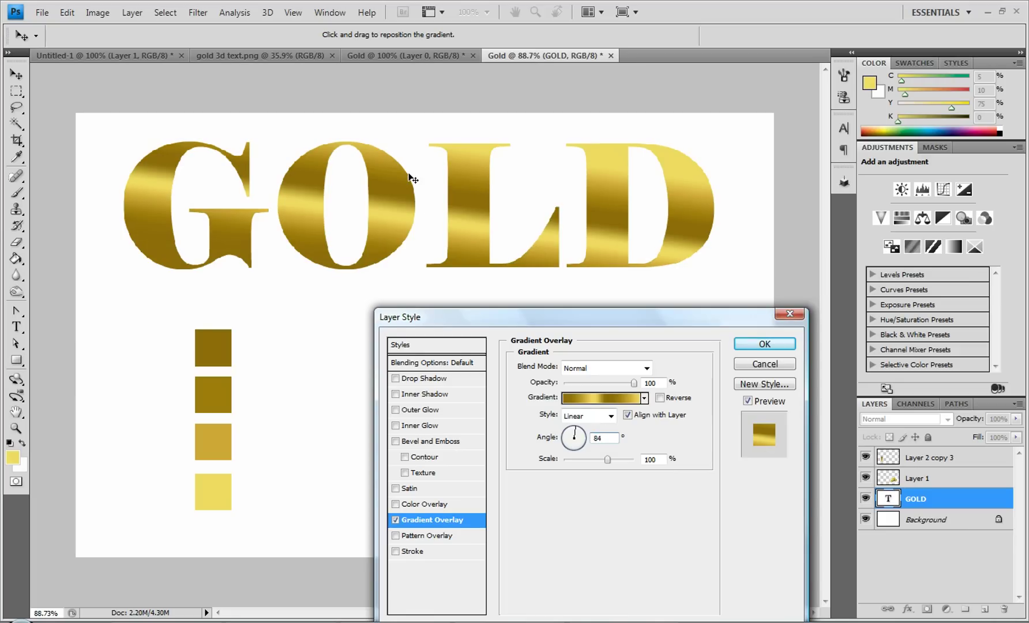
Drag the gold bands across the letters and settle the overlay angle at 85°.
{"action": "left_click_drag", "start_coordinate": [405, 241], "coordinate": [360, 222]}
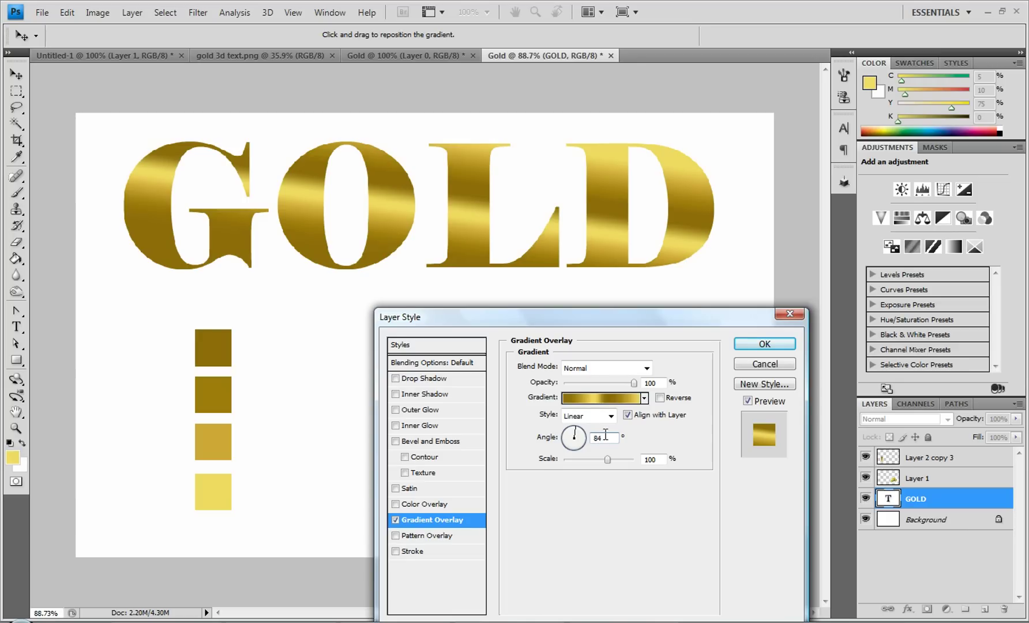
{"action": "type", "text": "89"}
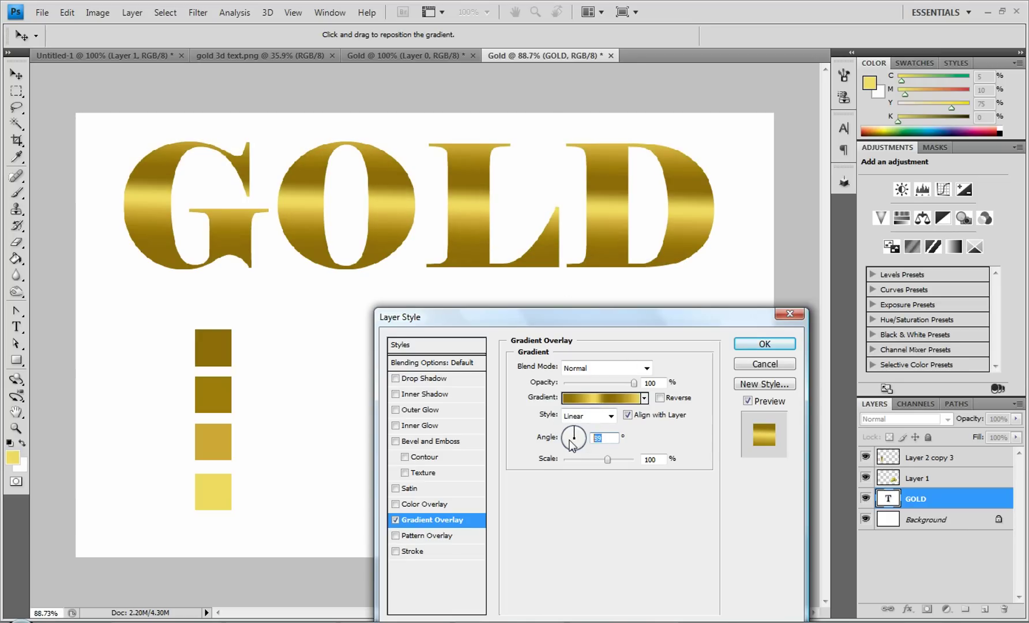
{"action": "type", "text": "85"}
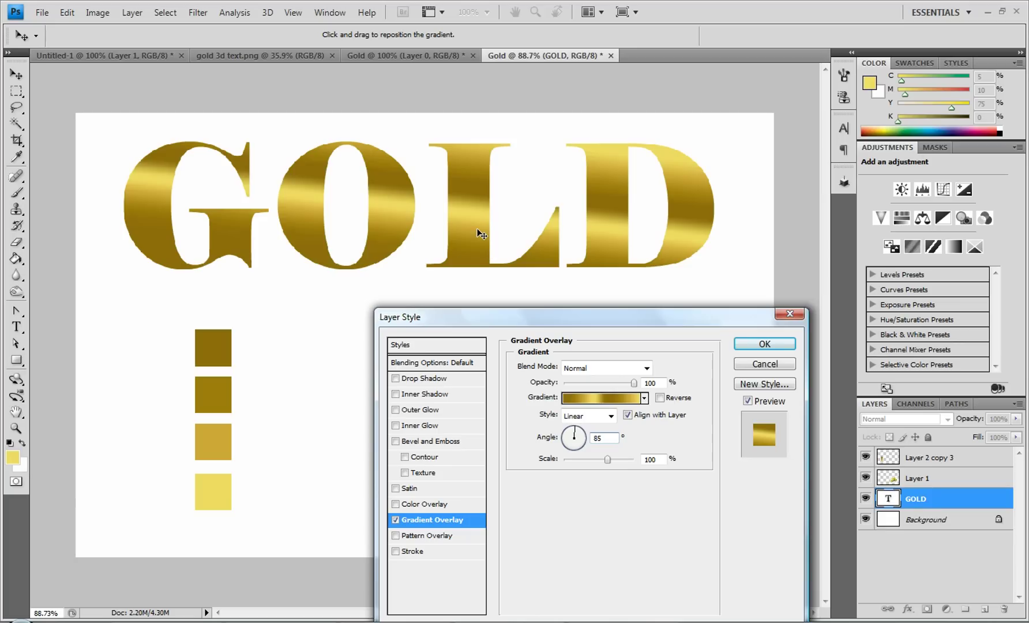
{"action": "left_click_drag", "start_coordinate": [476, 228], "coordinate": [480, 225]}
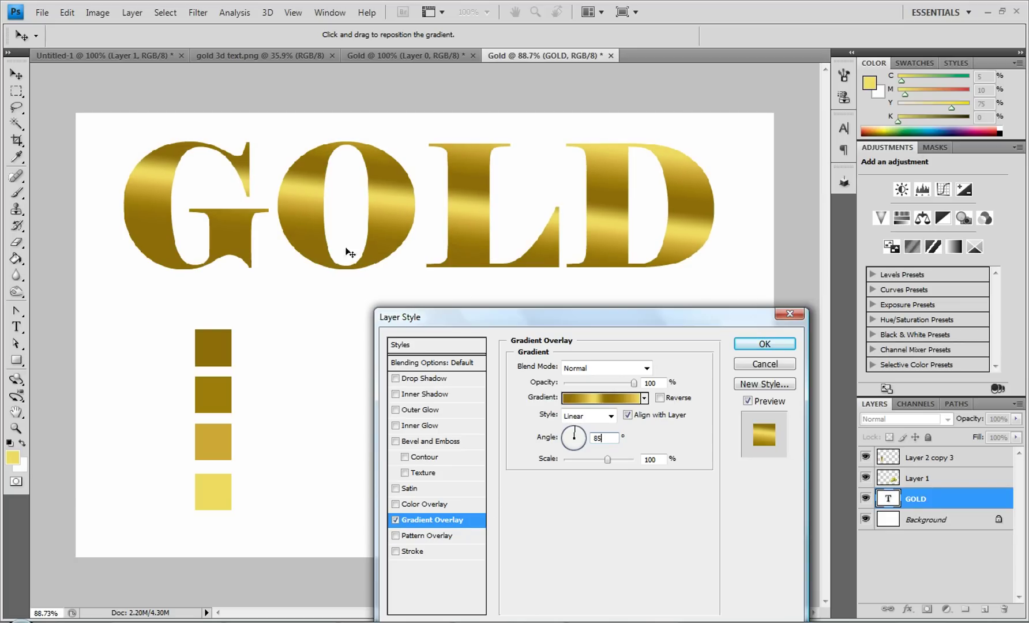
Add a 4 px Stroke filled with the Gold gradient preset, angled at 95°.
{"action": "left_click", "coordinate": [410, 552]}
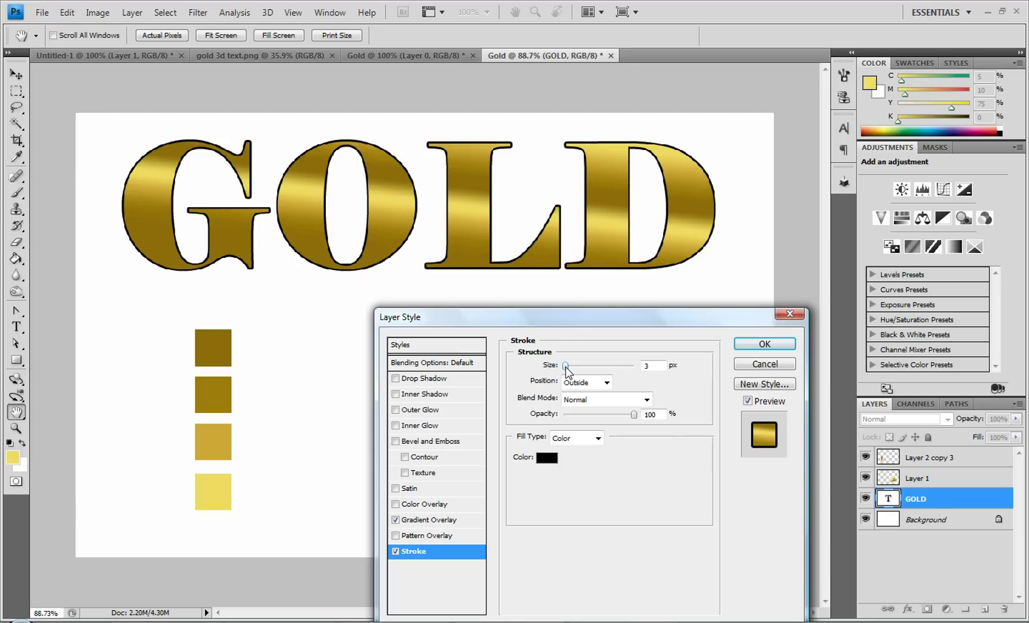
{"action": "left_click_drag", "start_coordinate": [566, 367], "coordinate": [565, 367]}
{"action": "type", "text": "4"}
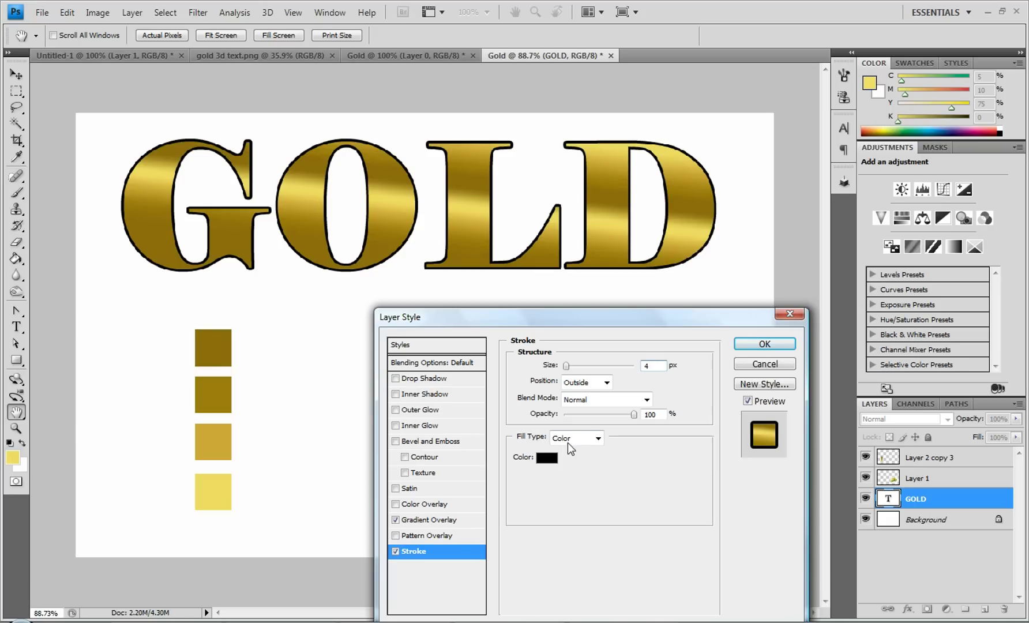
{"action": "left_click", "coordinate": [582, 443]}
{"action": "left_click", "coordinate": [582, 464]}
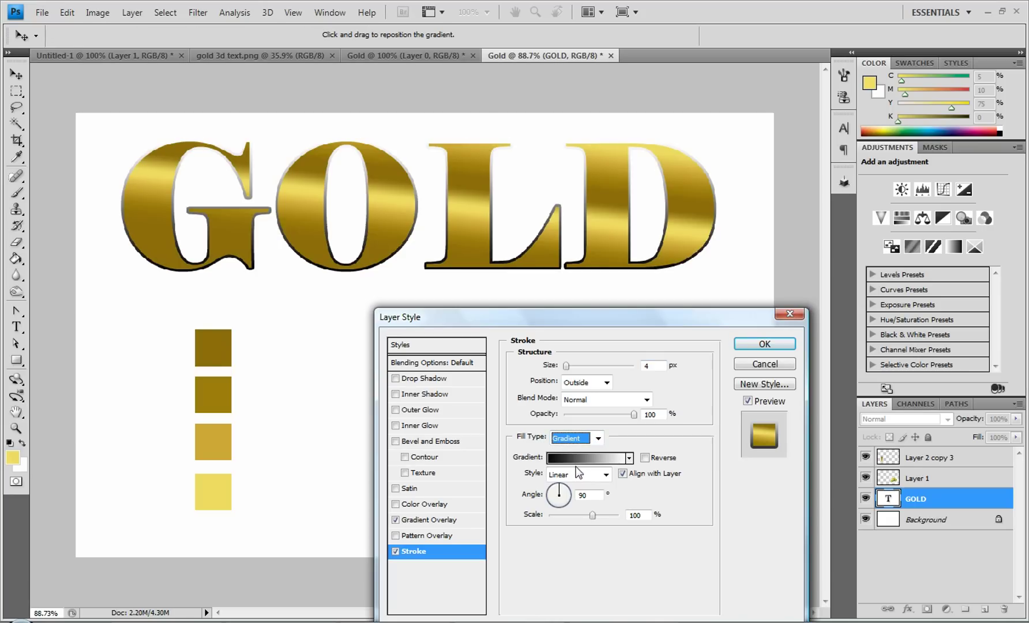
{"action": "left_click", "coordinate": [600, 461]}
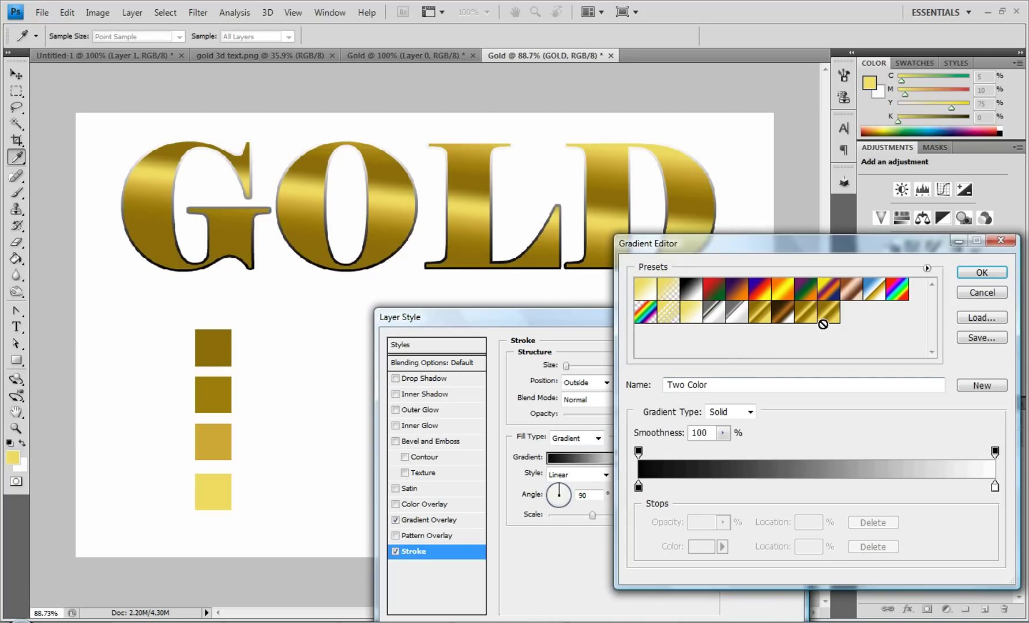
{"action": "left_click", "coordinate": [829, 320]}
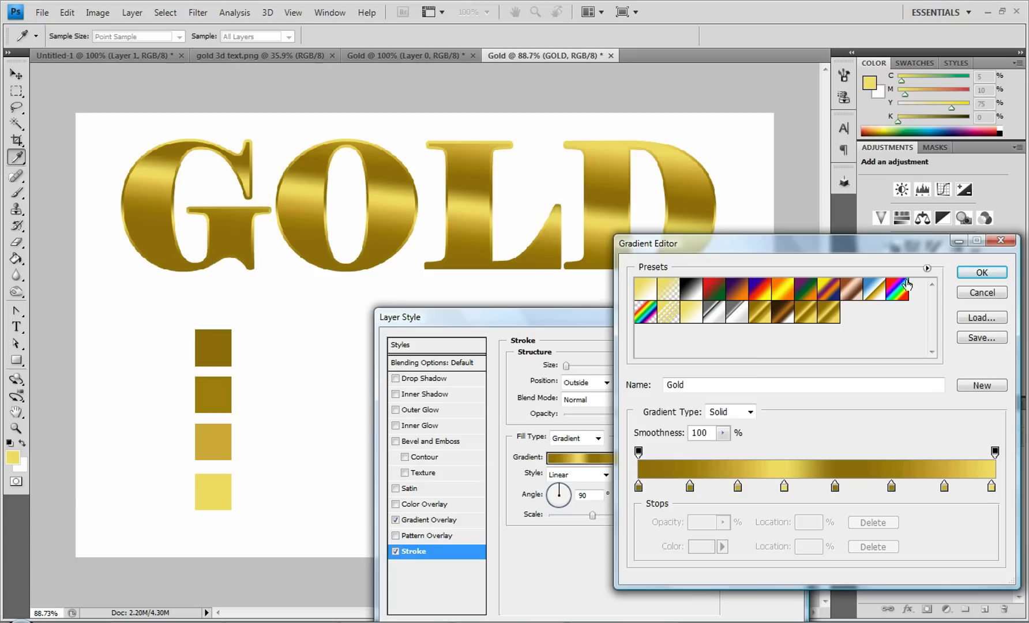
{"action": "left_click", "coordinate": [969, 275]}
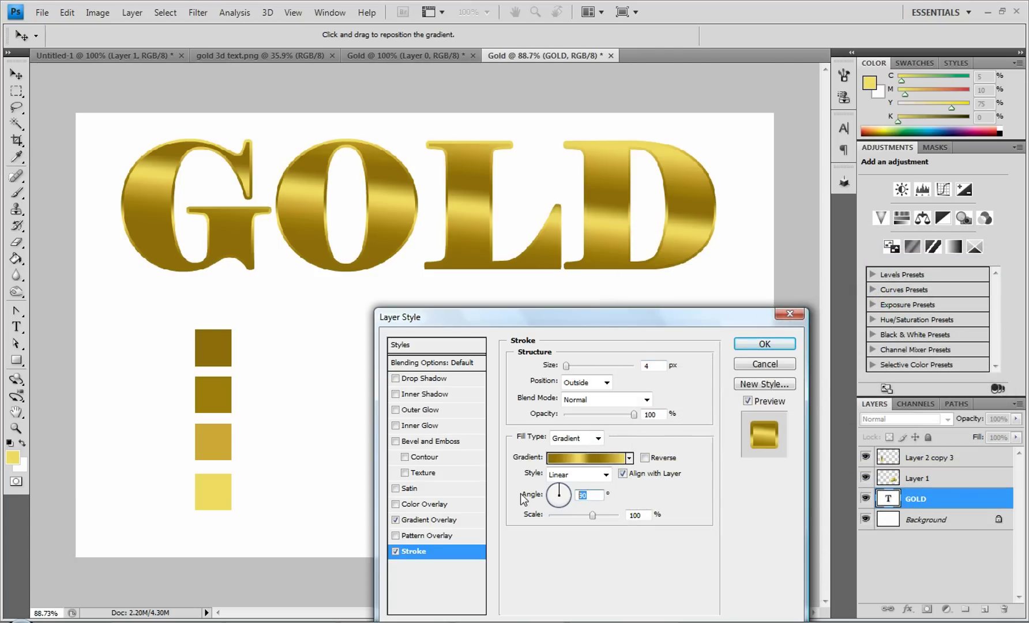
{"action": "type", "text": "95"}
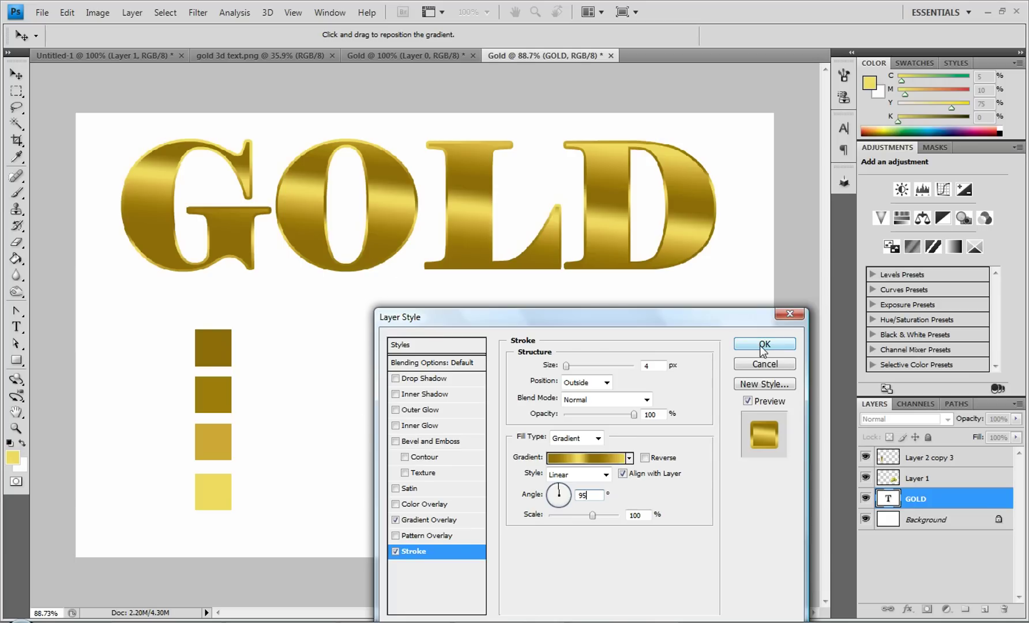
Give GOLD a Drop Shadow with 12 px distance, 18% spread and larger size, then apply the styles.
{"action": "left_click", "coordinate": [430, 377]}
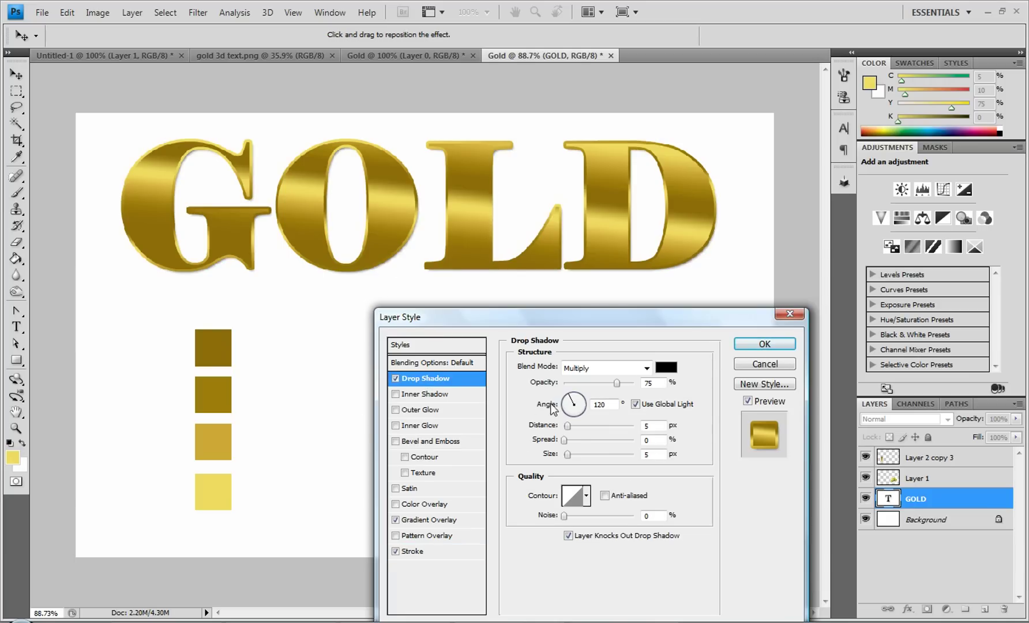
{"action": "left_click", "coordinate": [572, 427]}
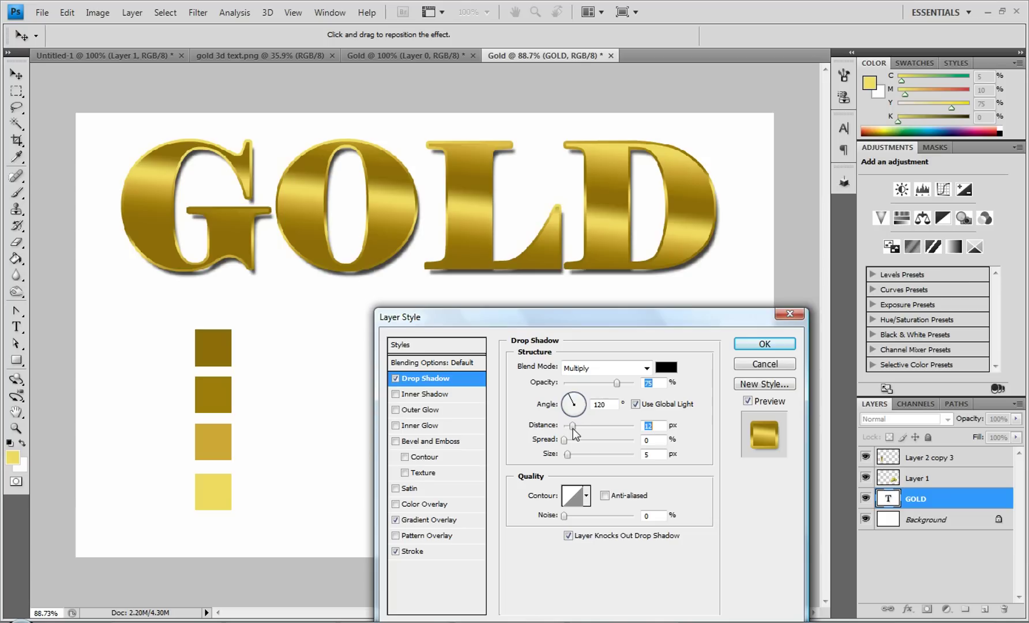
{"action": "left_click", "coordinate": [565, 439]}
{"action": "left_click_drag", "start_coordinate": [567, 456], "coordinate": [573, 457]}
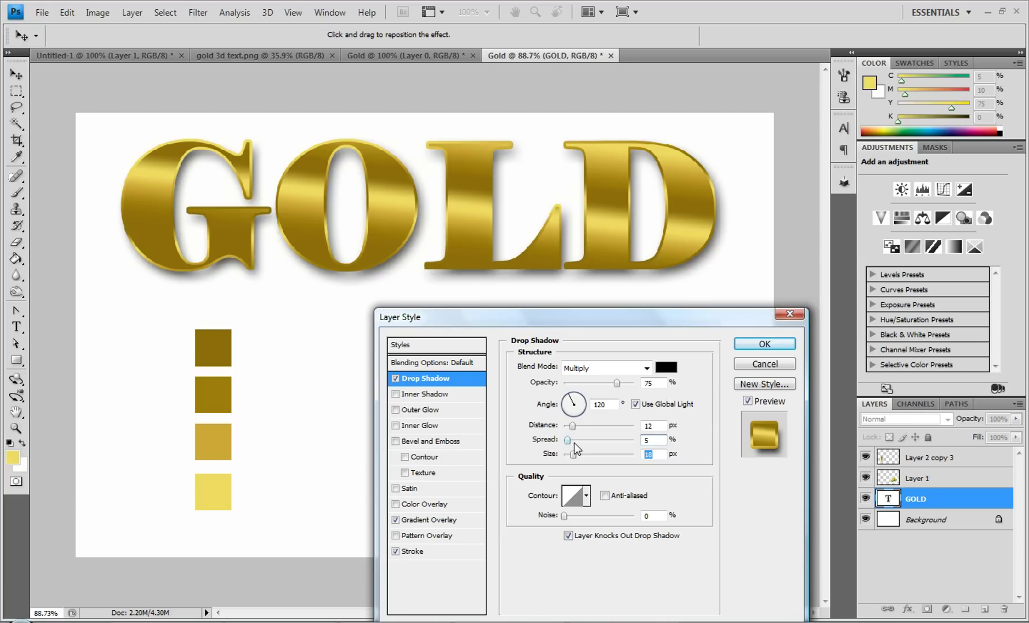
{"action": "left_click_drag", "start_coordinate": [574, 442], "coordinate": [572, 454]}
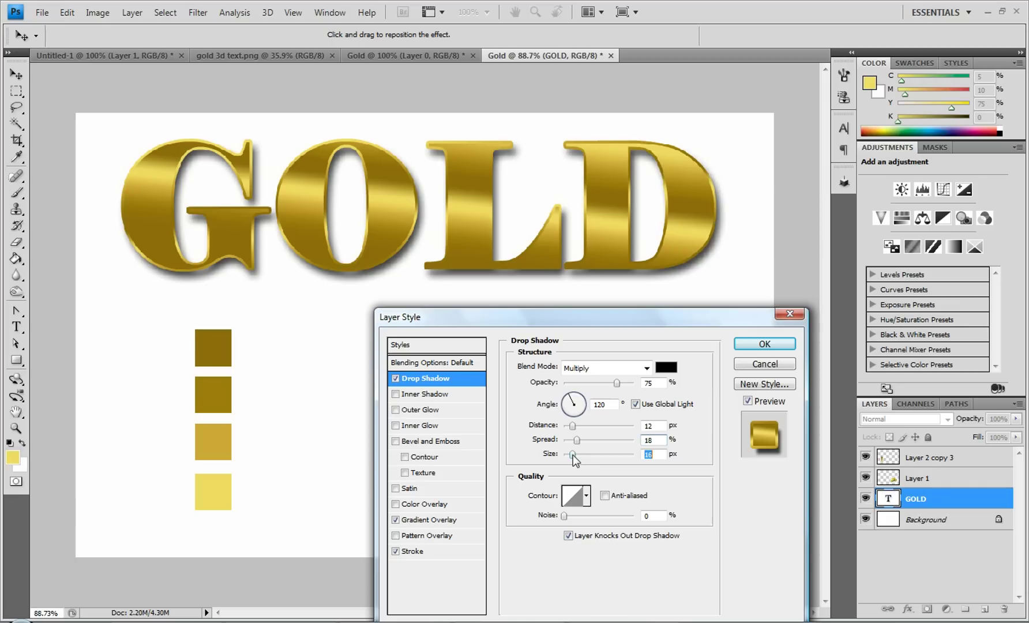
{"action": "left_click", "coordinate": [745, 348]}
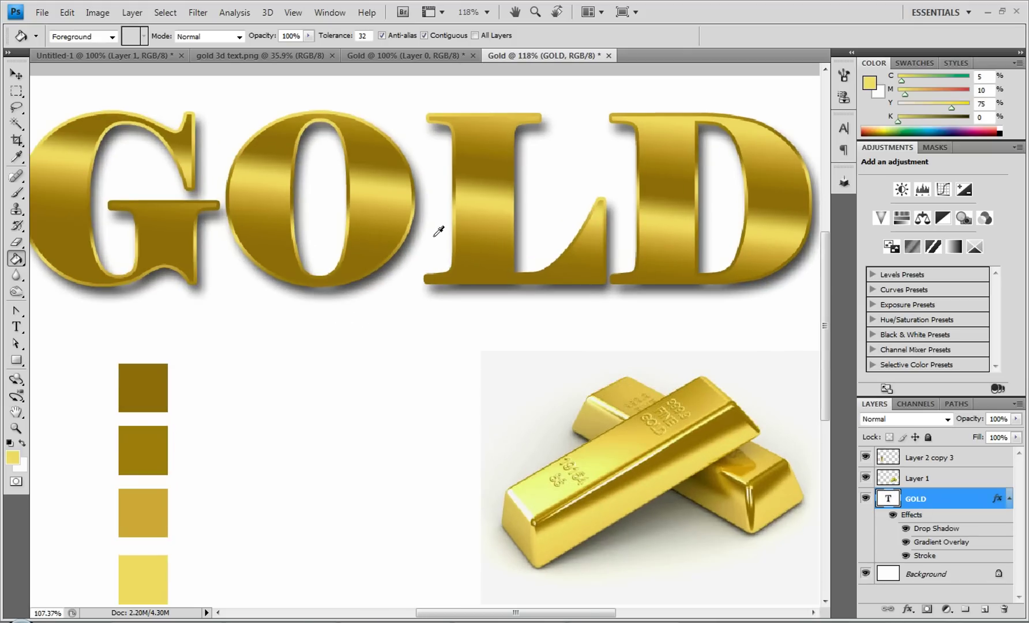
{"action": "key", "text": "alt"}
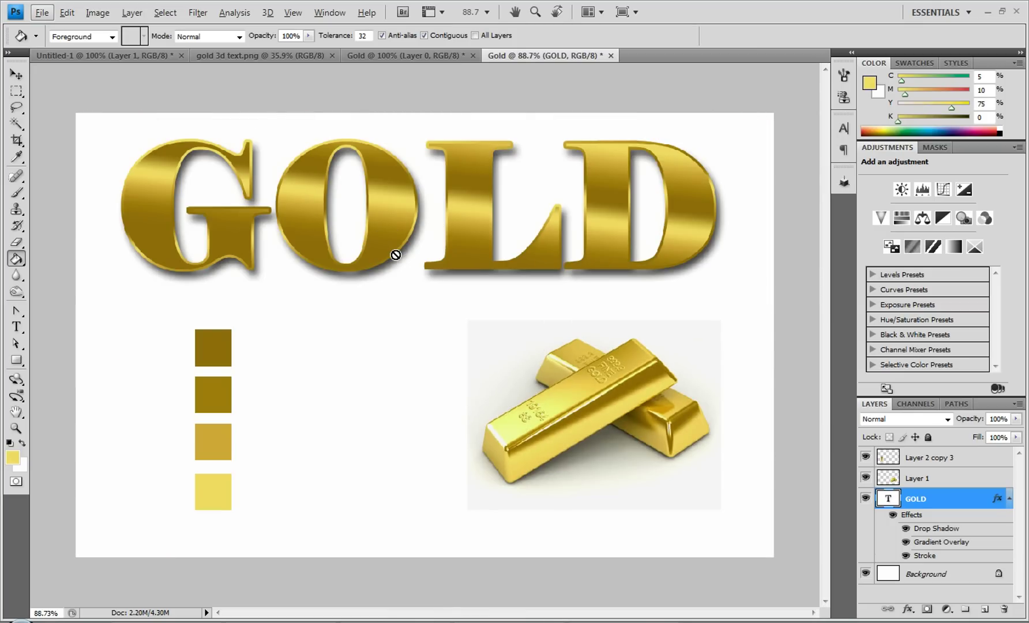
{"action": "key", "text": "alt"}
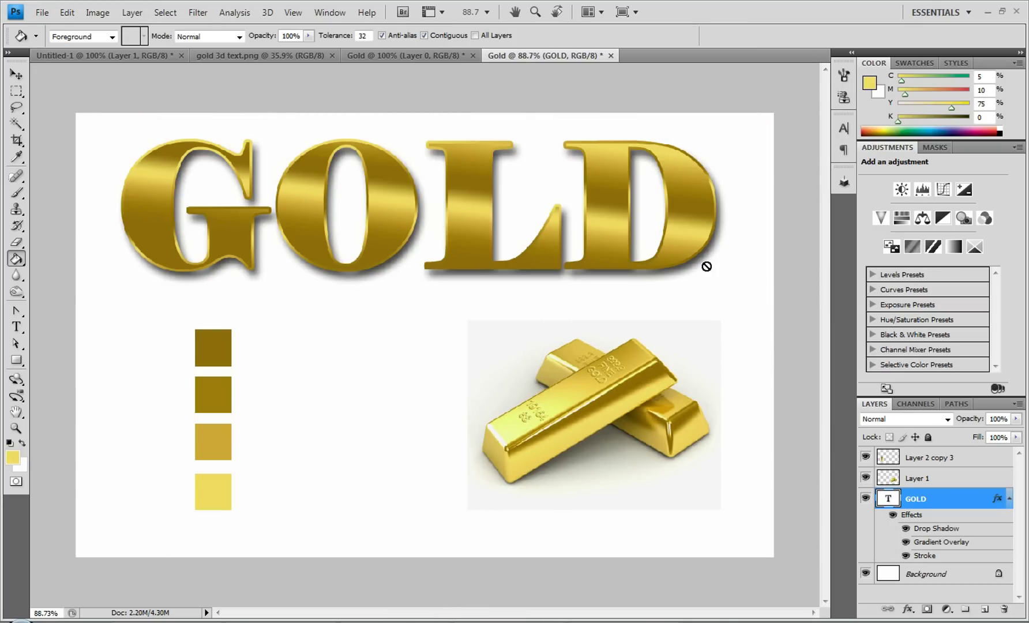